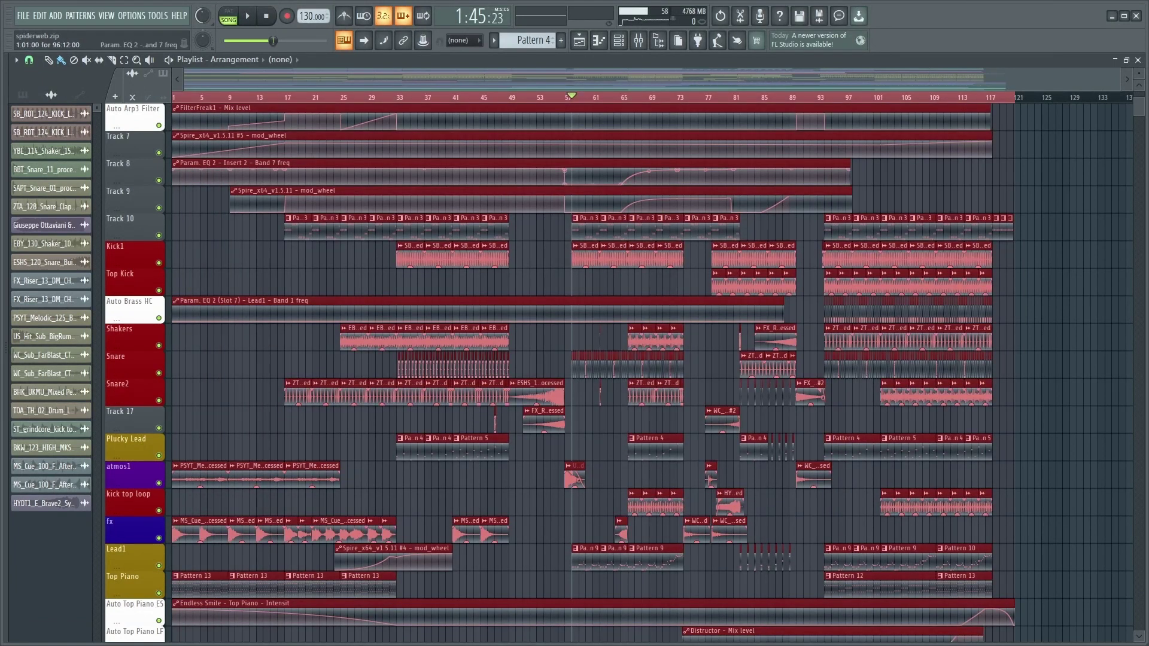
Step: Shift the whole playlist arrangement so that it starts at bar 25, and clear the selection
left_click_drag(189, 163, 358, 156)
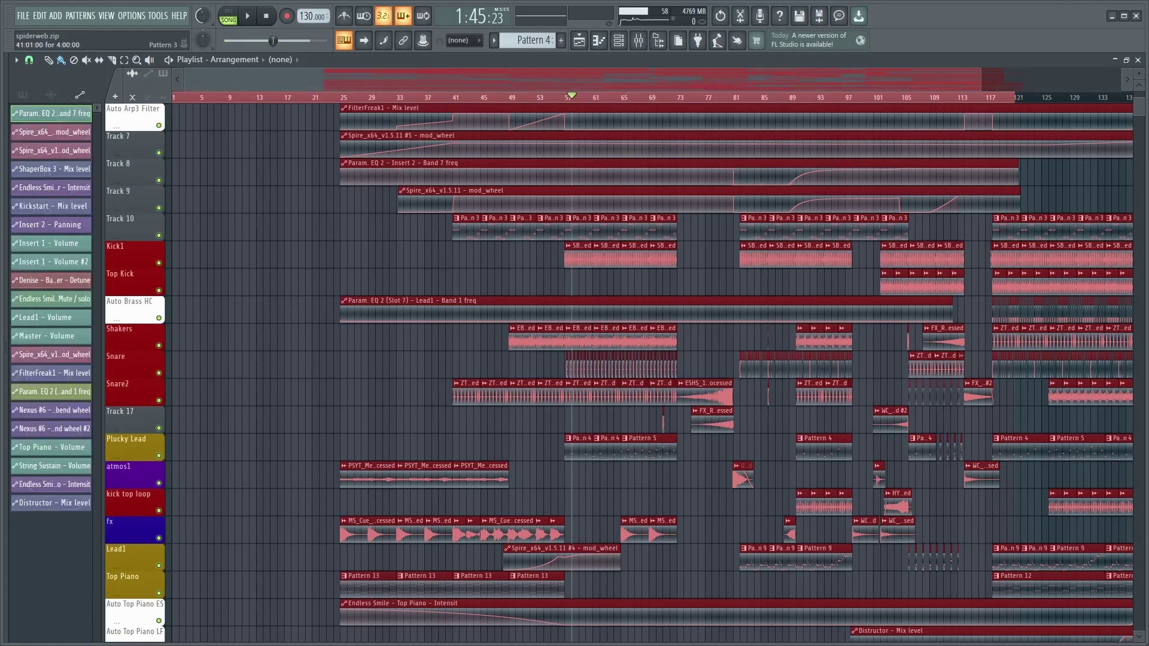
key("ctrl+d")
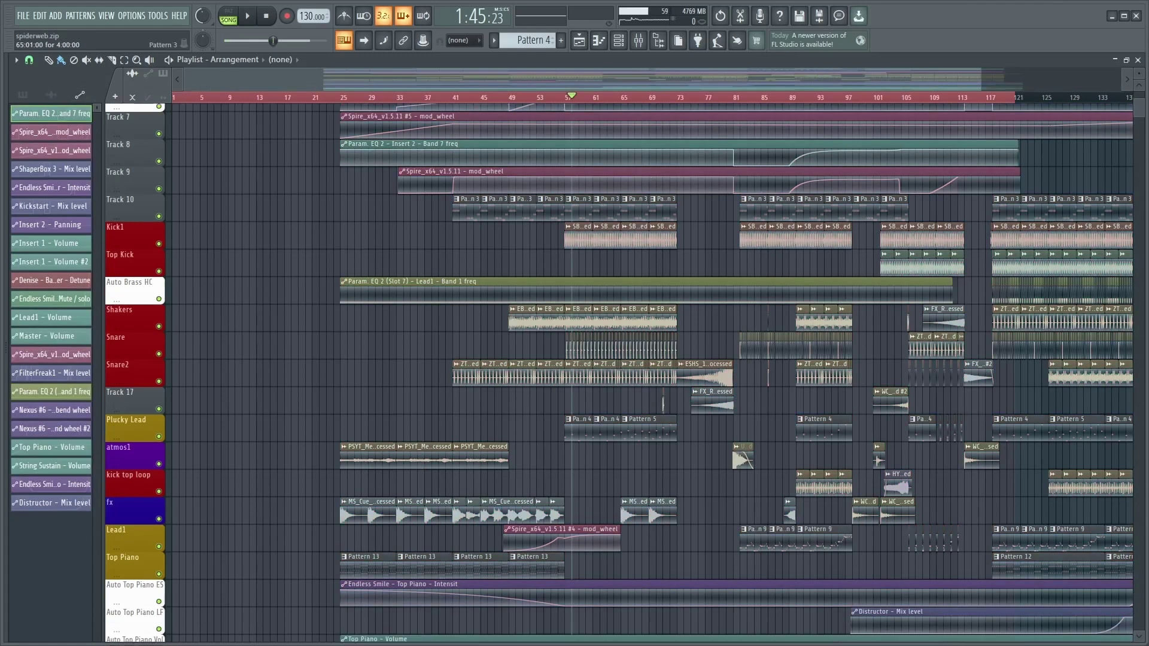
Step: Select the clips from bar 57 to bar 81 on all tracks and try to paste copies at the song's start
scroll(361, 227, "down", 3)
scroll(628, 146, "up", 5)
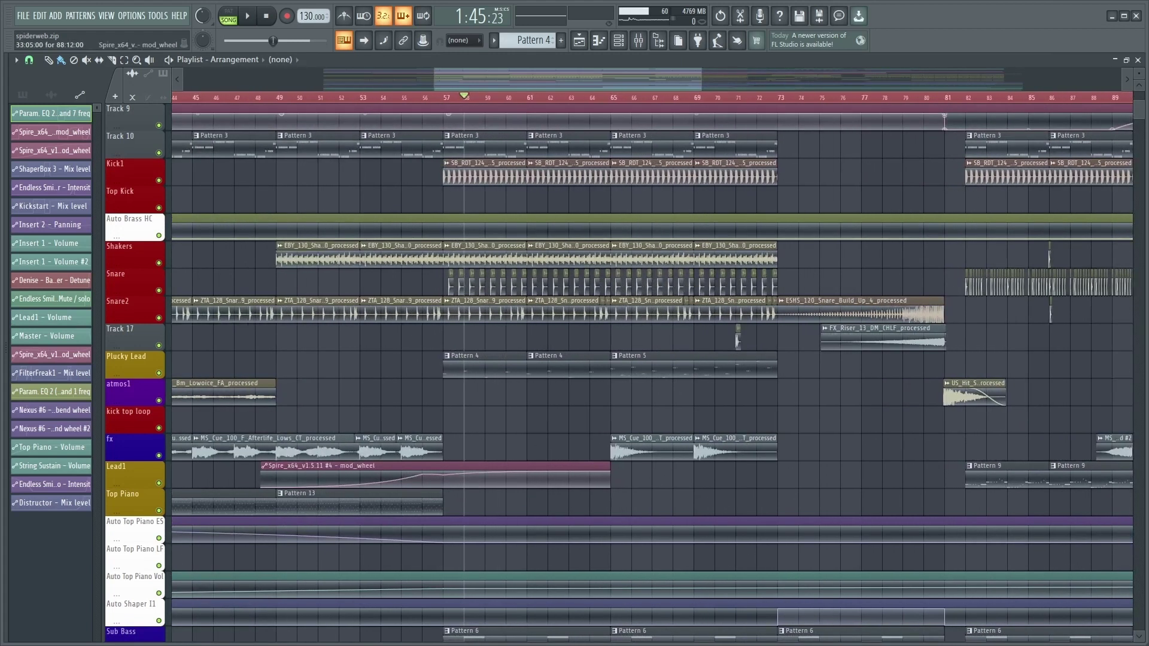
left_click(444, 97)
left_click_drag(446, 118, 961, 610)
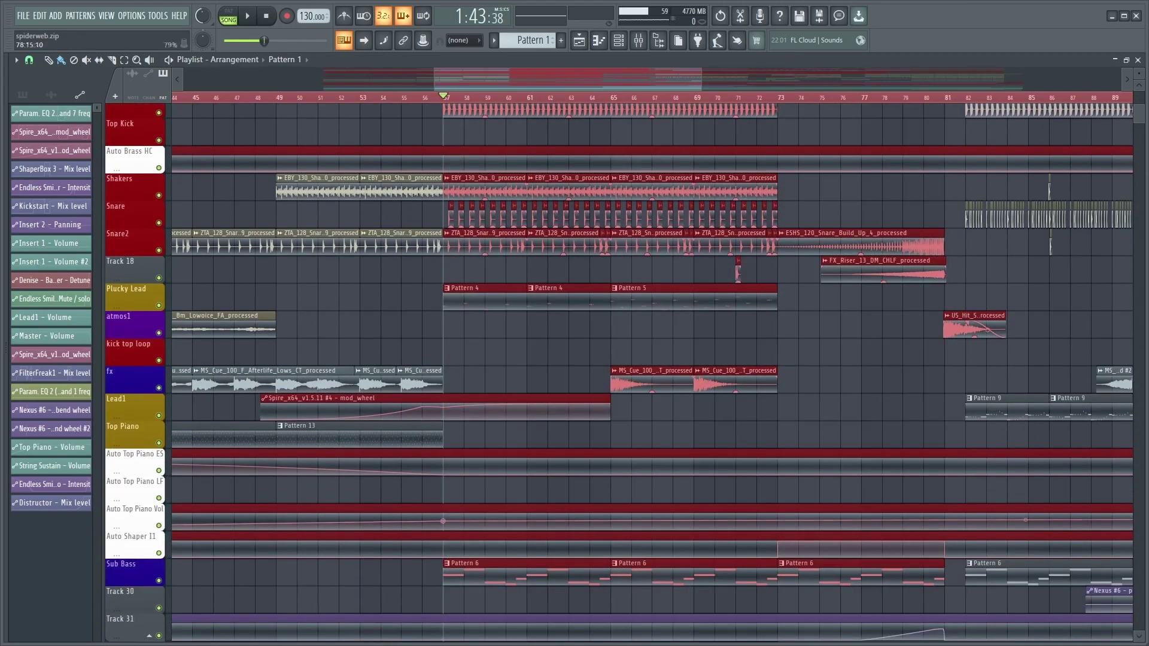
scroll(652, 383, "down", 5)
left_click_drag(199, 97, 173, 97)
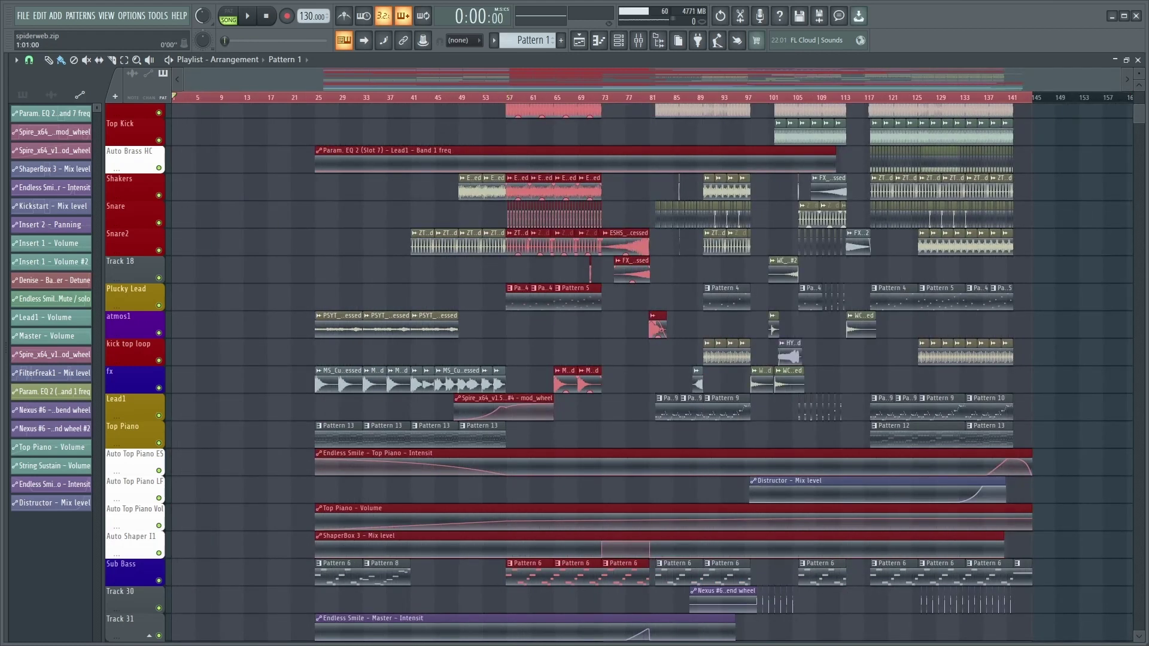
key("ctrl+v")
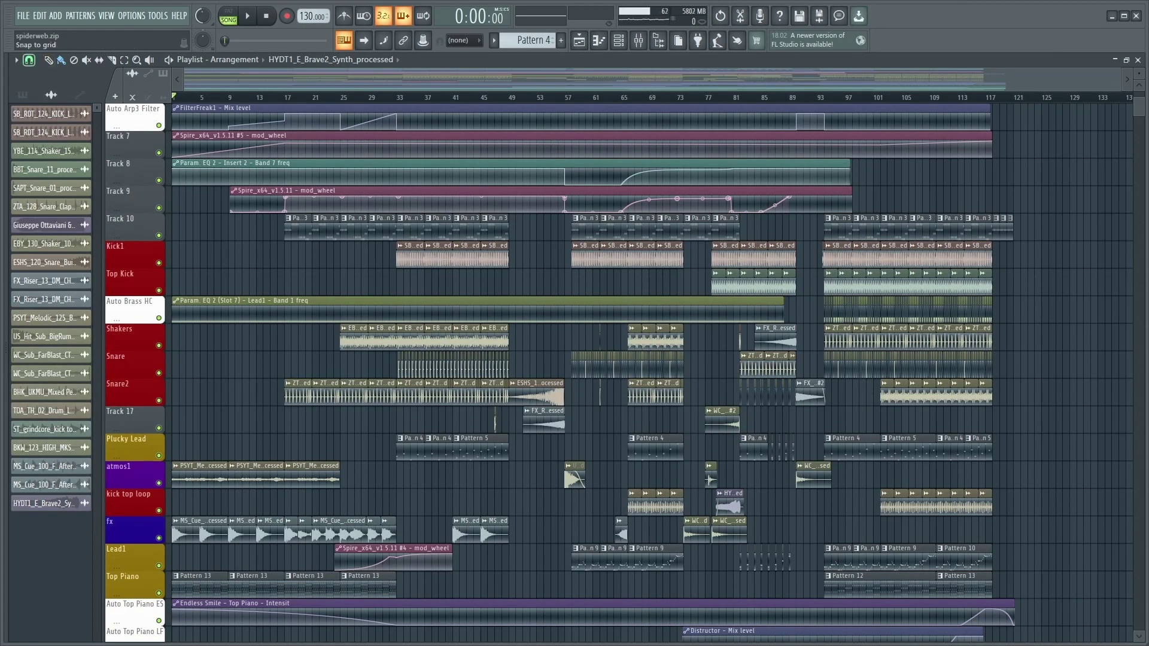
Step: Set the playlist snap to Beat and shift the whole arrangement so that it starts at bar 81
left_click(28, 60)
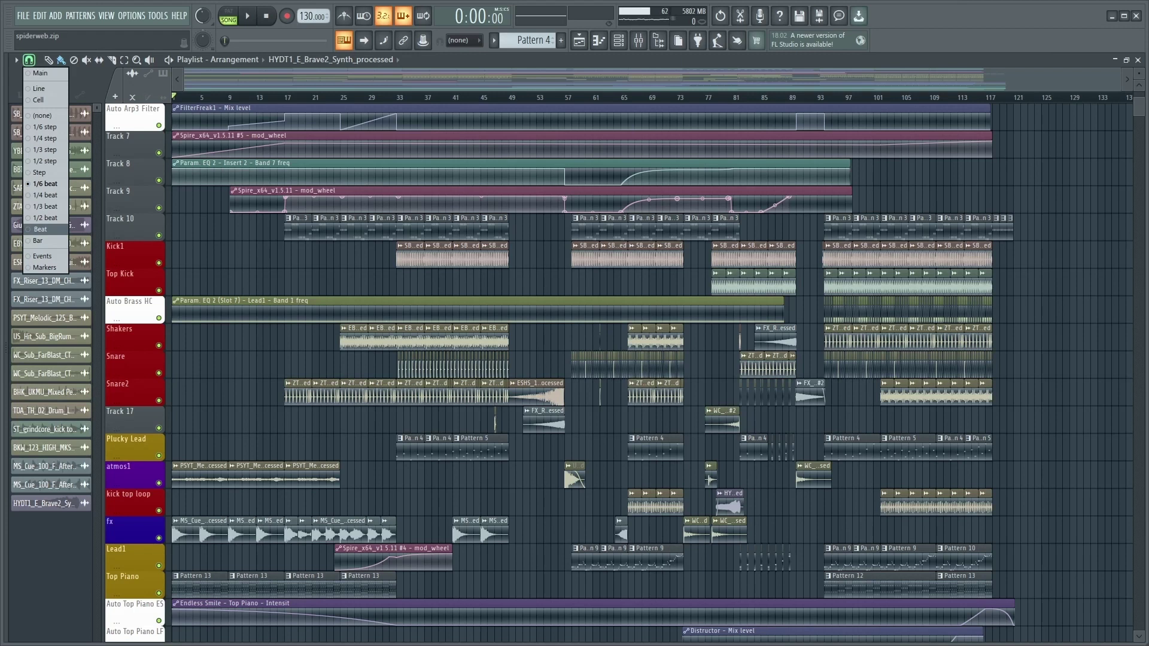
left_click(40, 230)
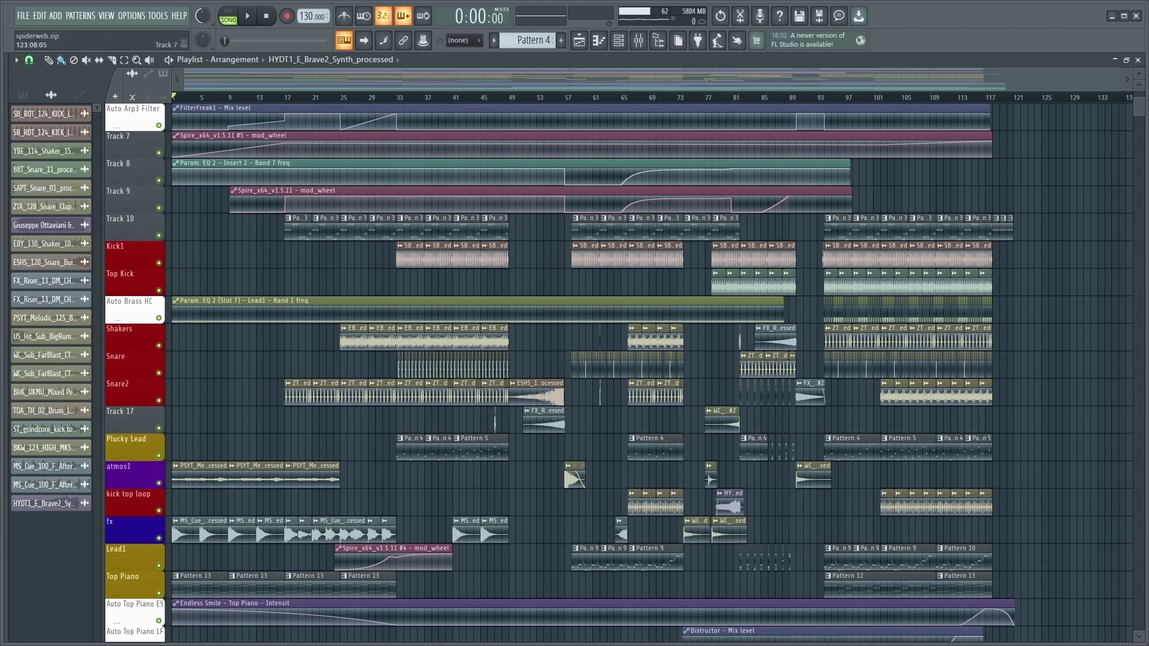
key("ctrl+a")
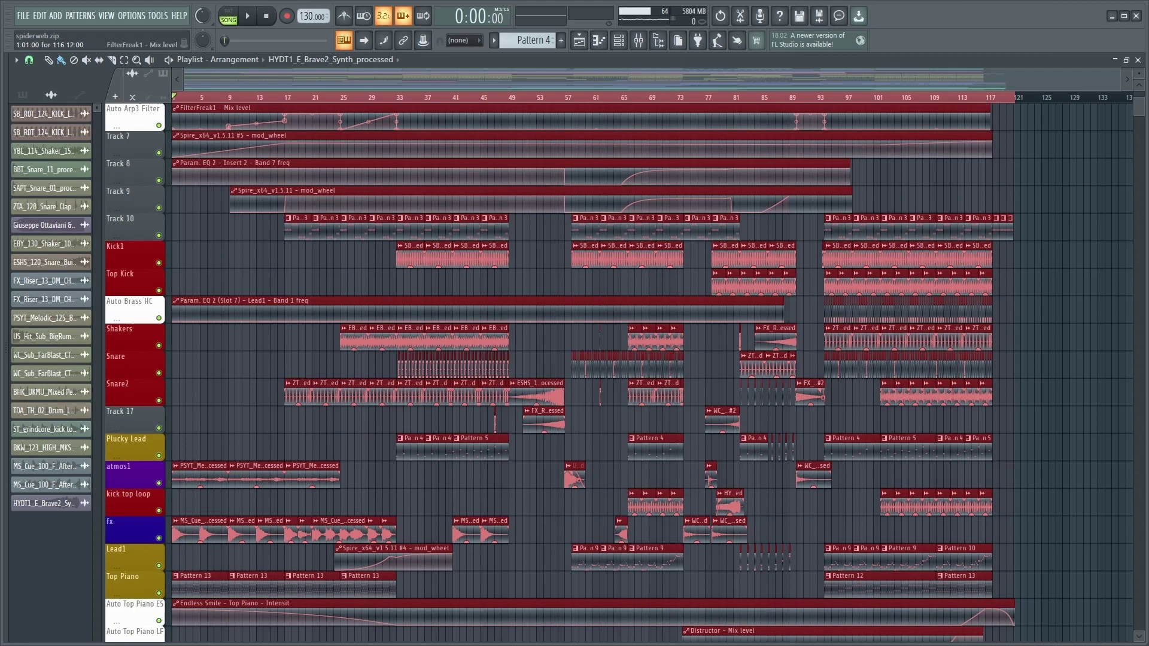
left_click_drag(201, 109, 760, 110)
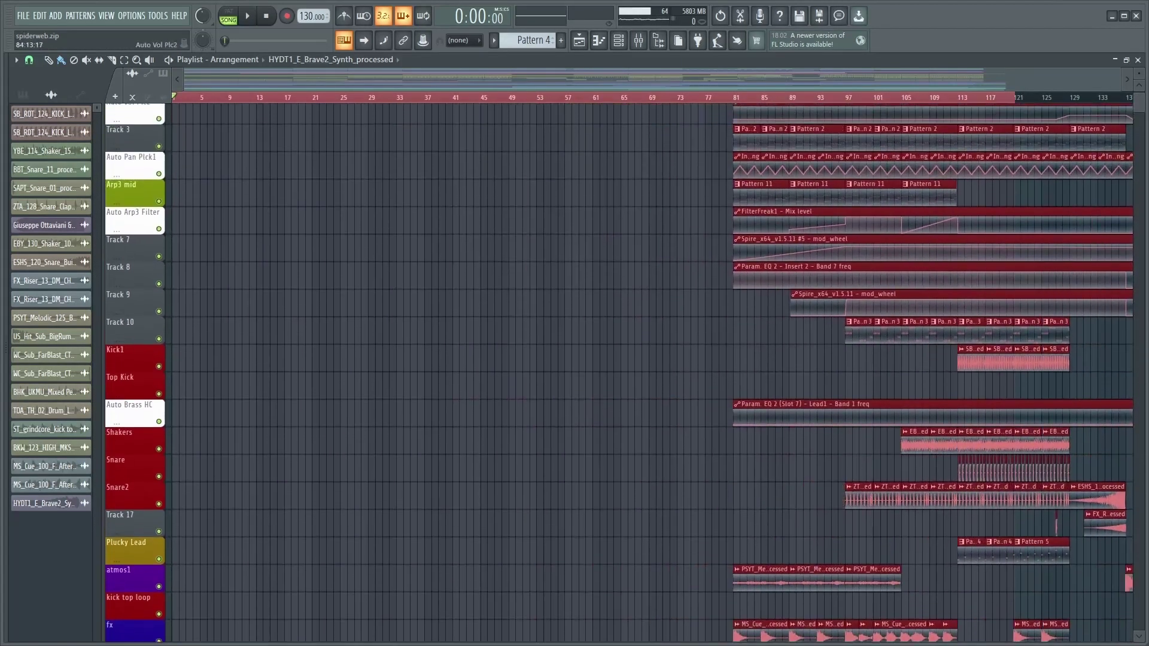
left_click_drag(860, 120, 867, 122)
left_click_drag(764, 113, 759, 115)
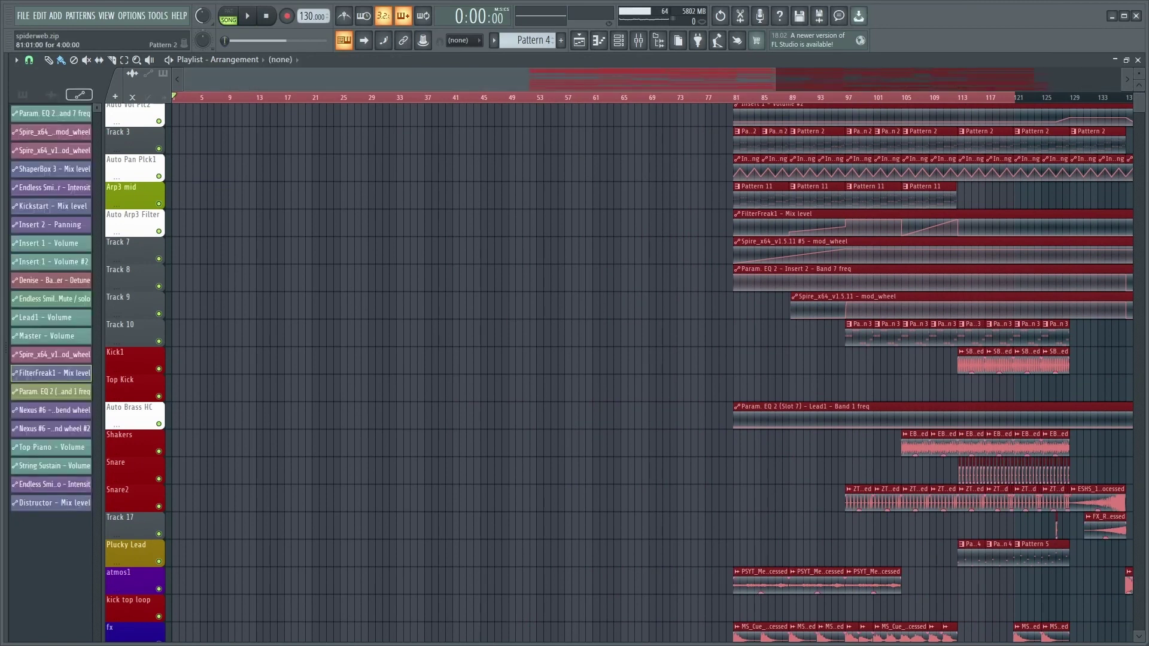
Step: Move an empty track up to the first position, above all the used playlist tracks
scroll(762, 194, "down", 2)
scroll(766, 191, "down", 1)
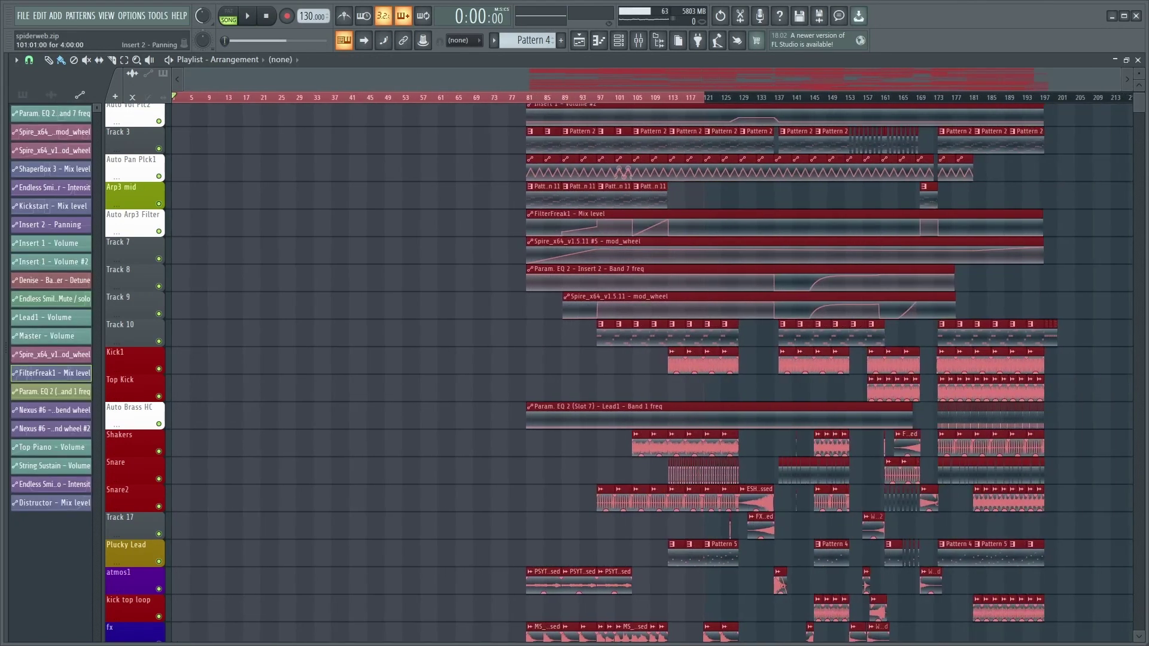
scroll(618, 372, "down", 6)
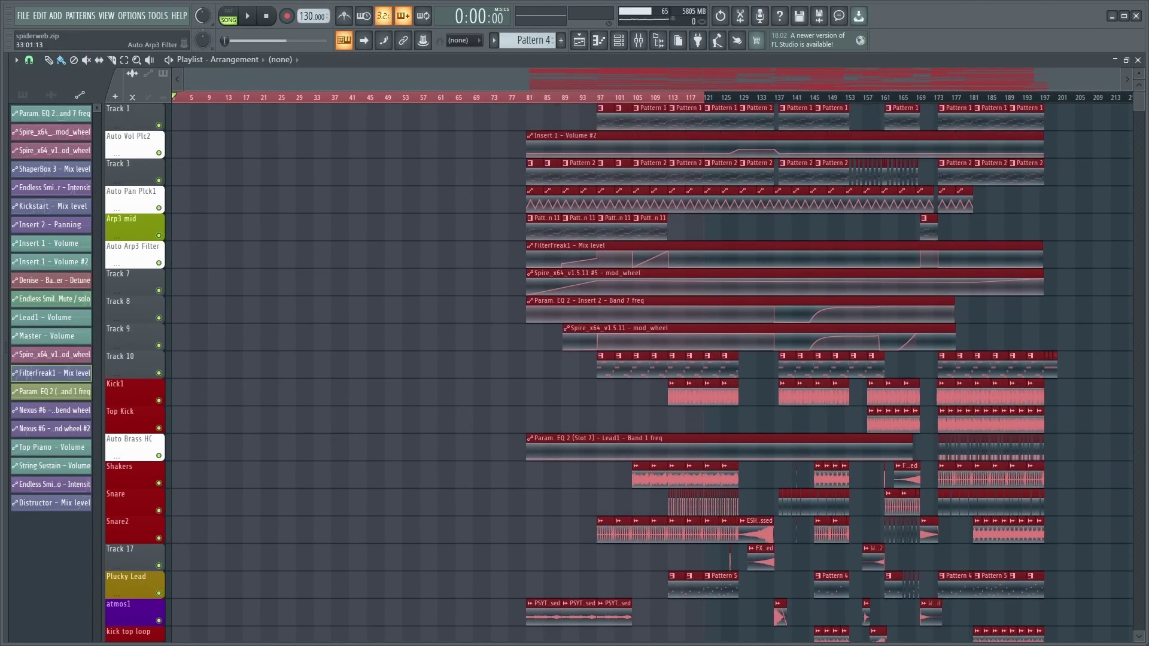
scroll(618, 371, "down", 5)
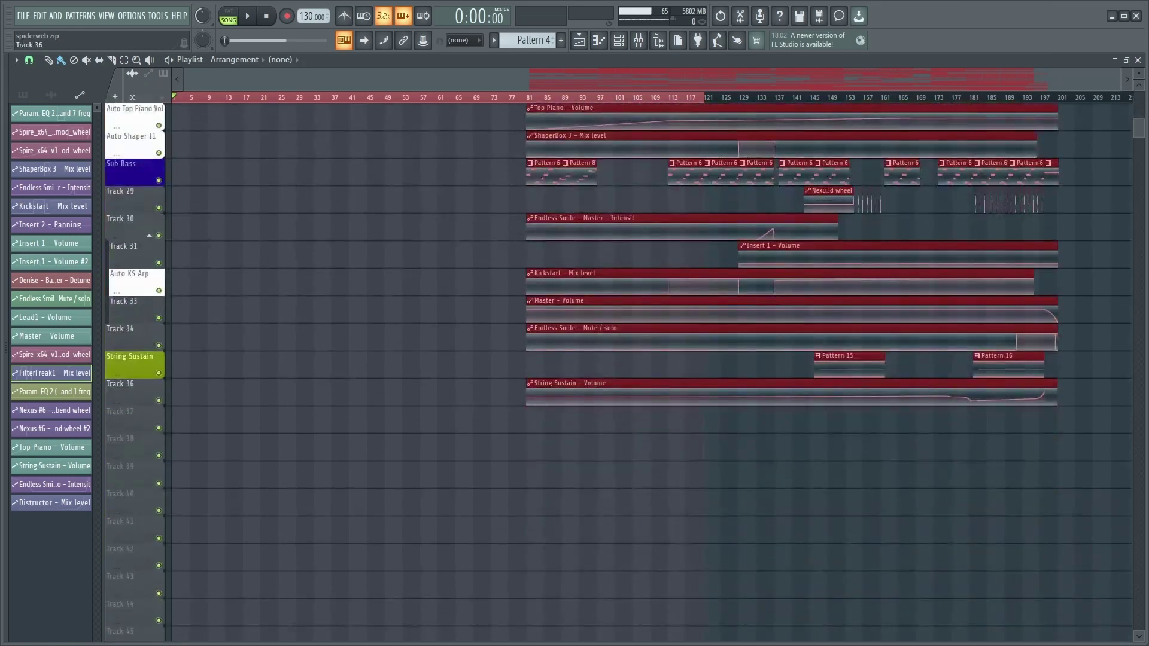
scroll(153, 157, "up", 5)
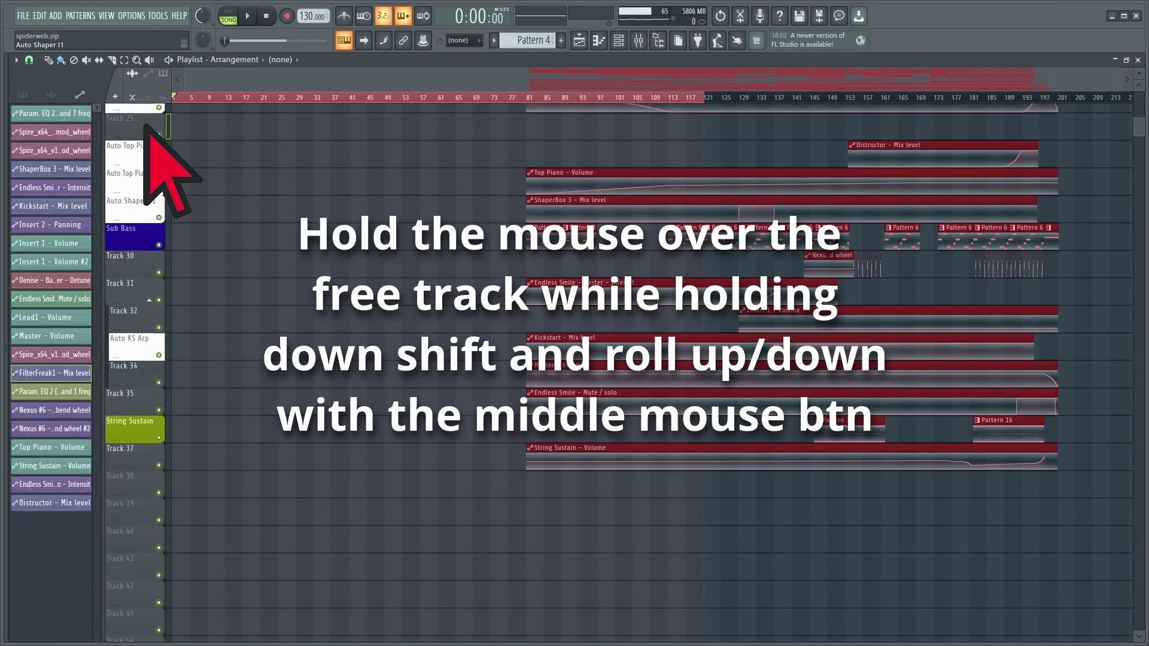
scroll(147, 127, "up", 8)
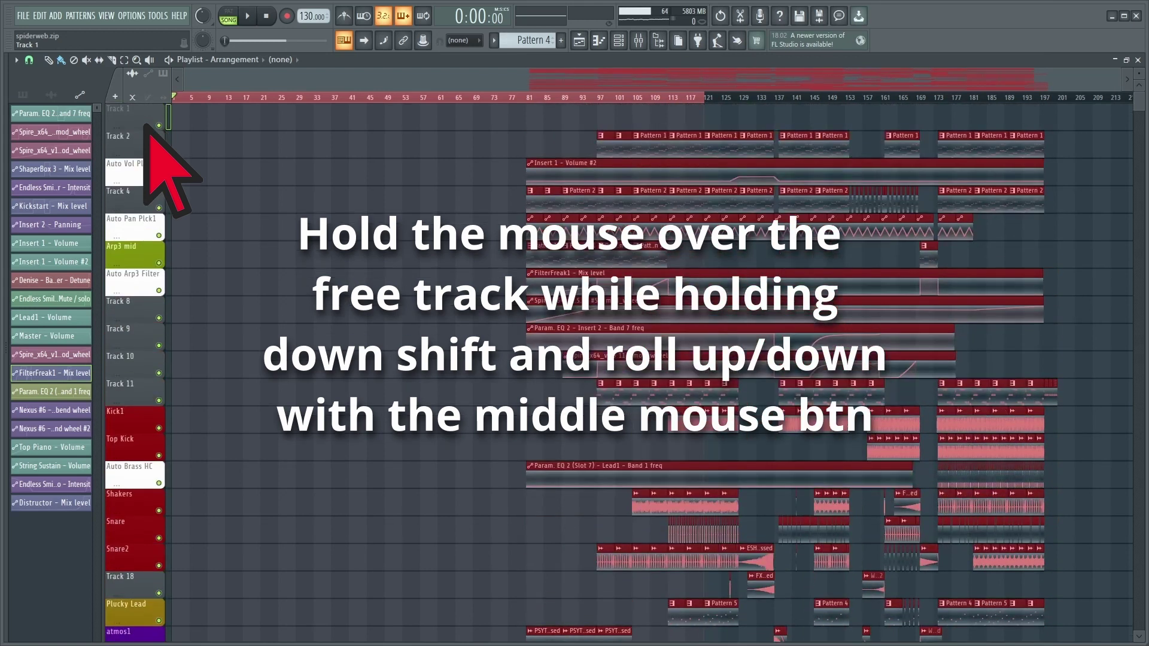
Step: Group all the used tracks under the empty first track and collapse the group
left_click_drag(168, 143, 168, 638)
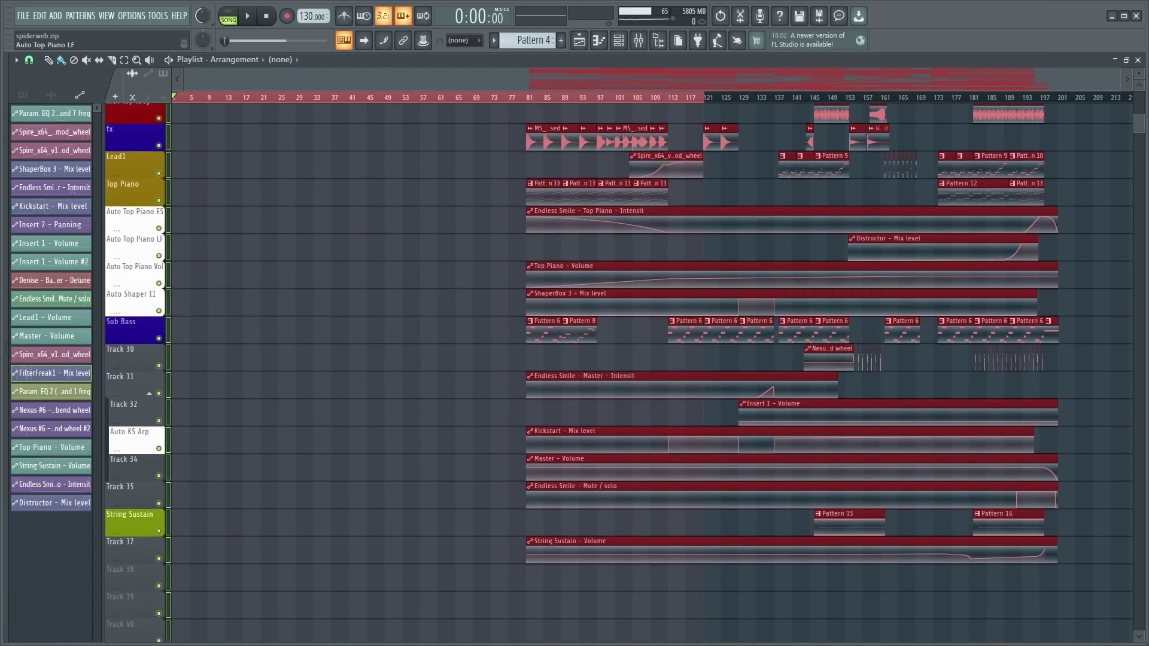
right_click(141, 233)
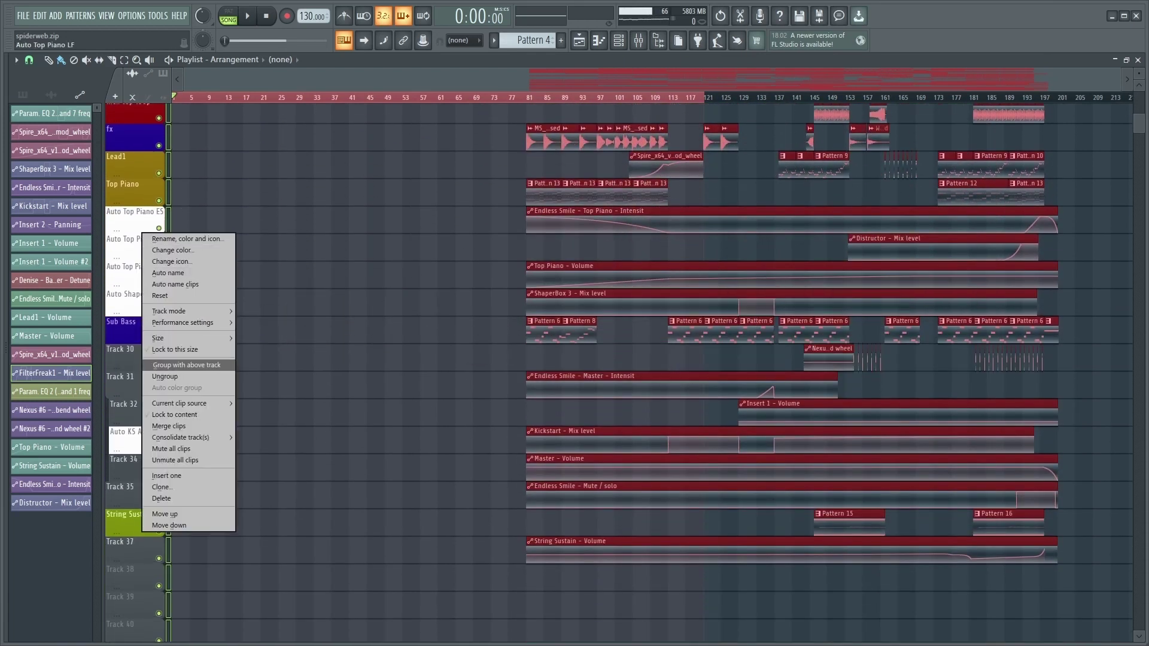
left_click(187, 365)
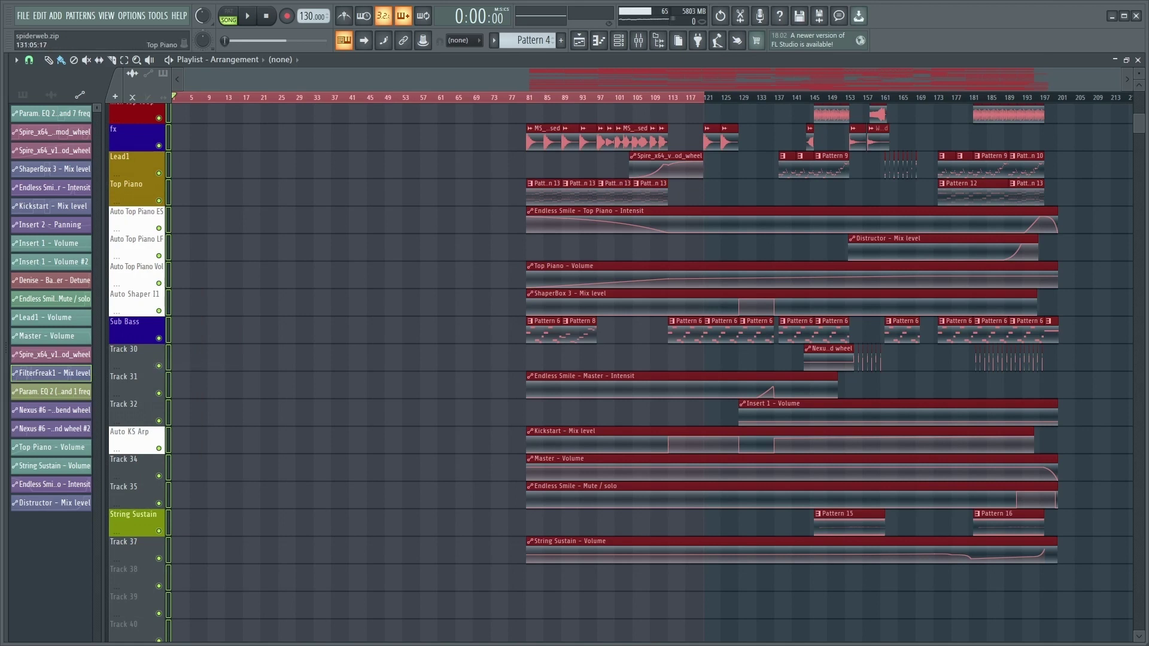
scroll(928, 189, "up", 7)
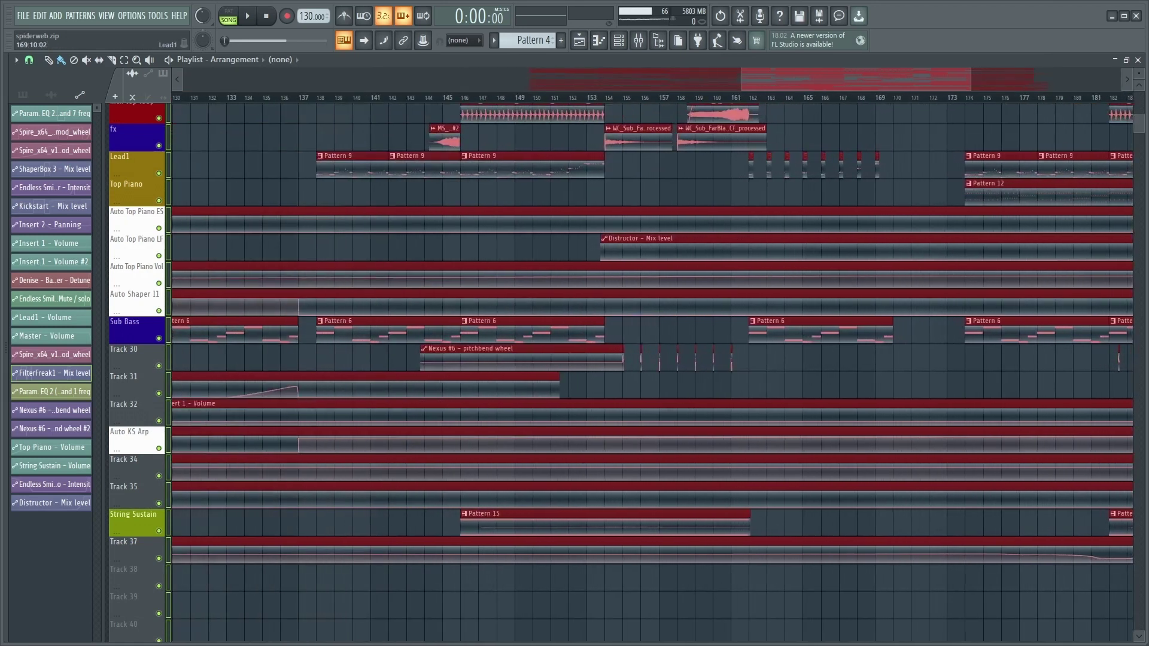
scroll(890, 176, "up", 3)
scroll(890, 177, "up", 9)
left_click(149, 125)
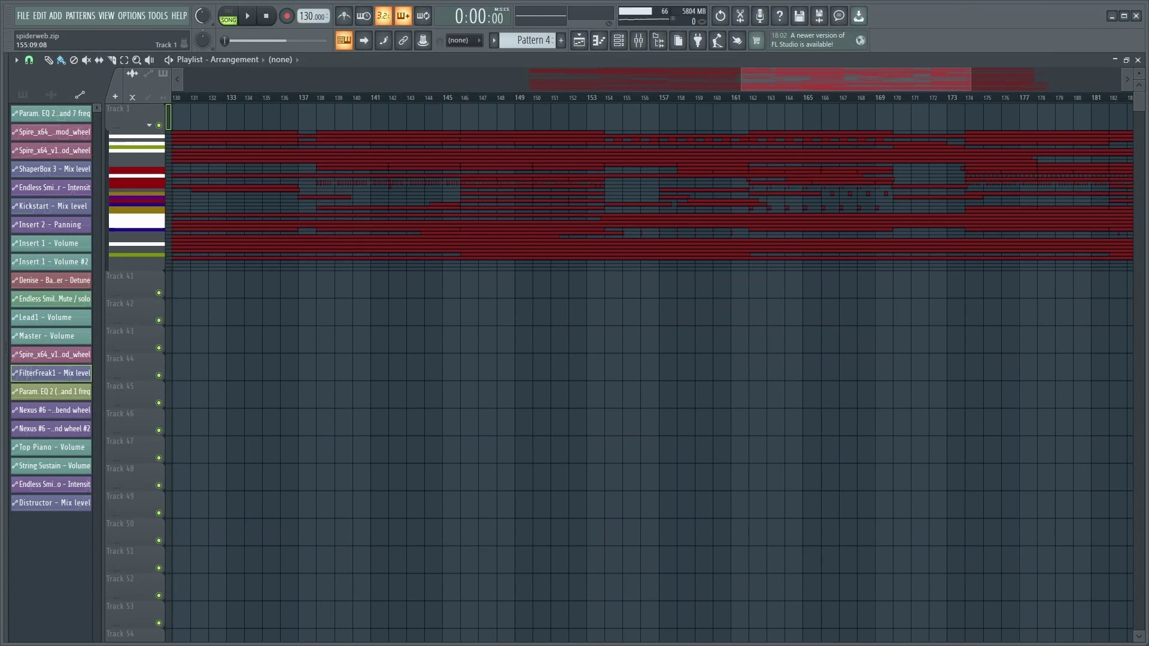
Step: Slice every clip in the collapsed group vertically at bar 170 and at bar 174
scroll(944, 189, "up", 7)
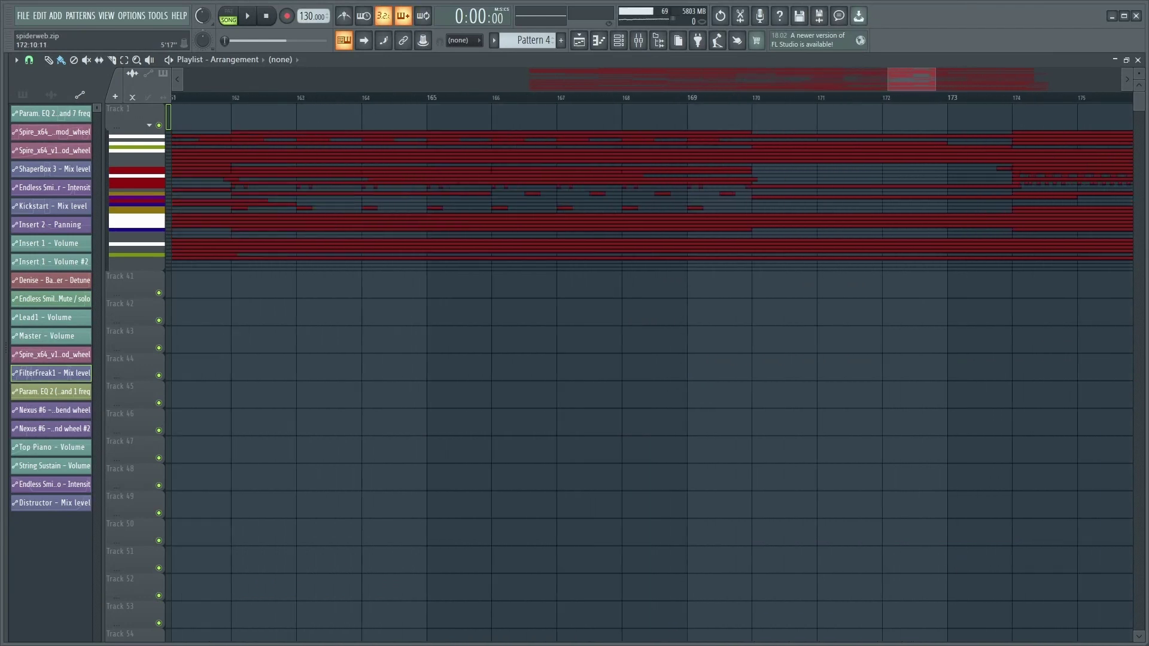
key("space")
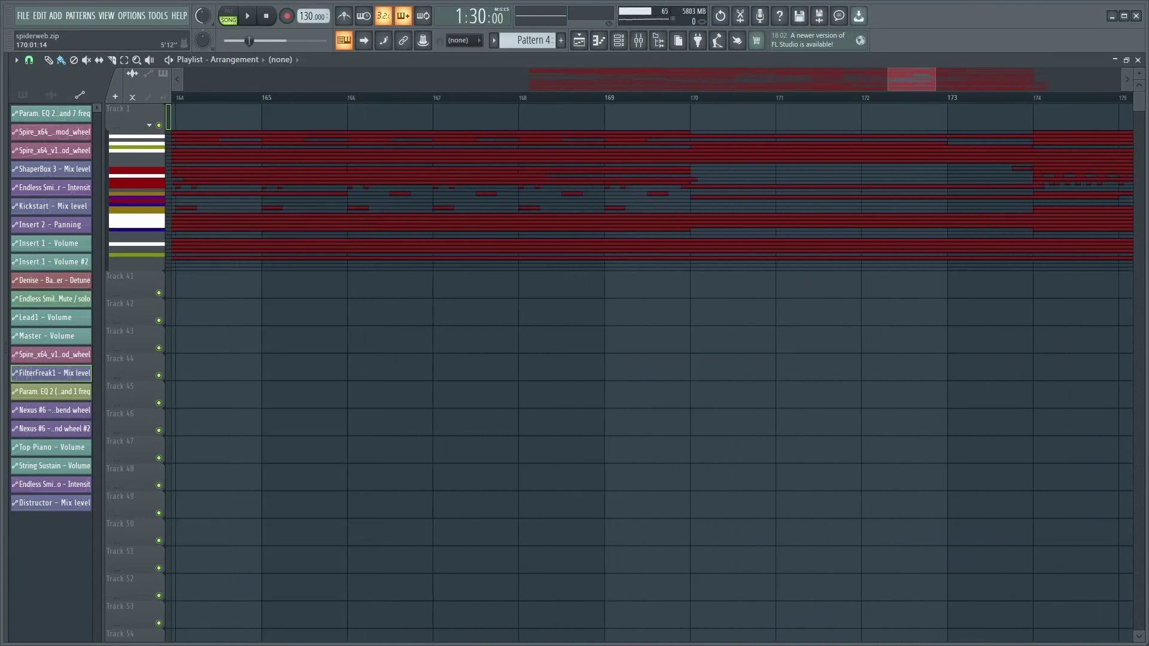
left_click(112, 60)
left_click_drag(690, 106, 691, 328)
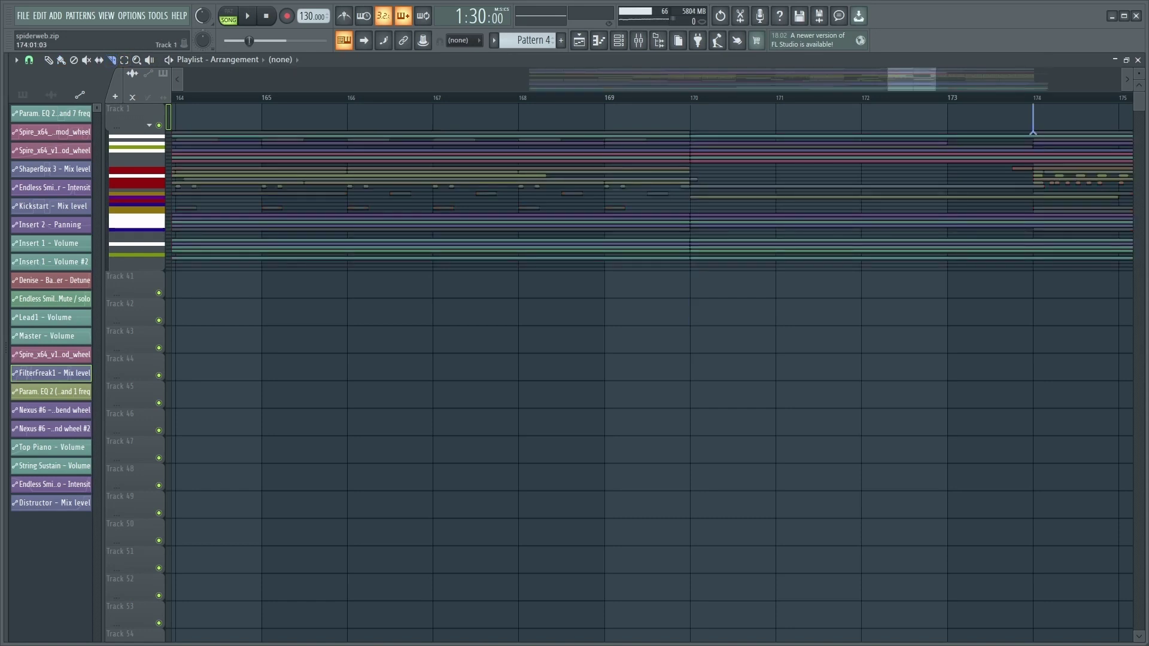
left_click_drag(1033, 132, 1033, 251)
left_click_drag(1033, 329, 1033, 329)
Step: Copy the sliced section between bars 170 and 174 to bar 1, and expand the track group
key("e")
left_click_drag(694, 105, 1029, 327)
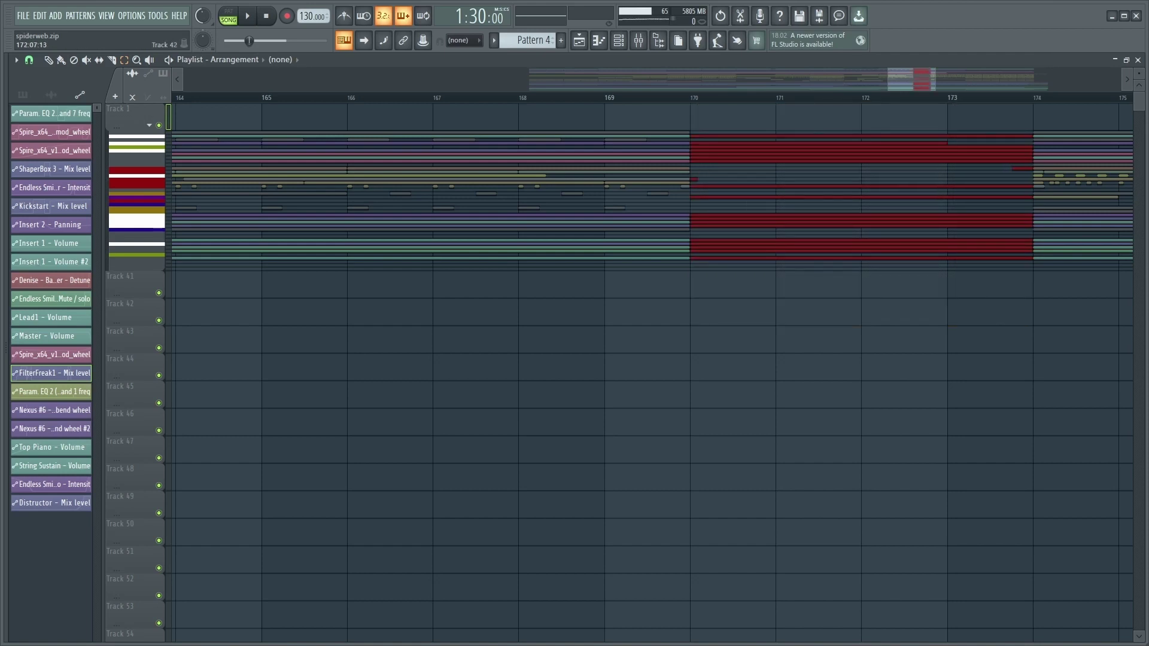
scroll(689, 254, "down", 12)
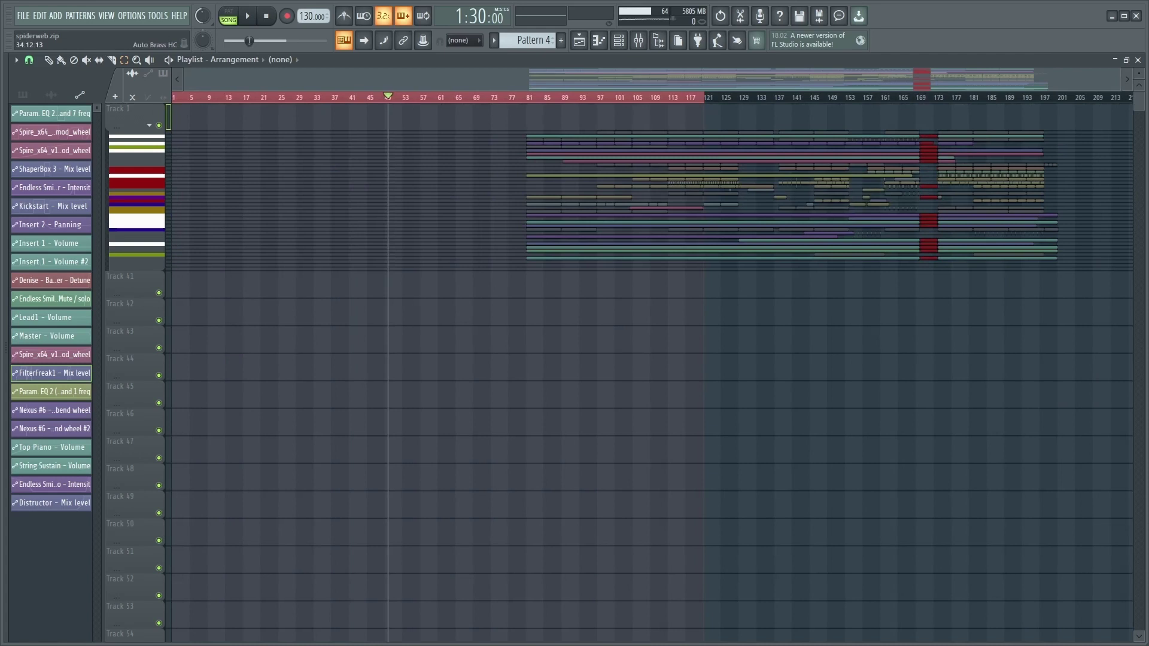
key("ctrl+d")
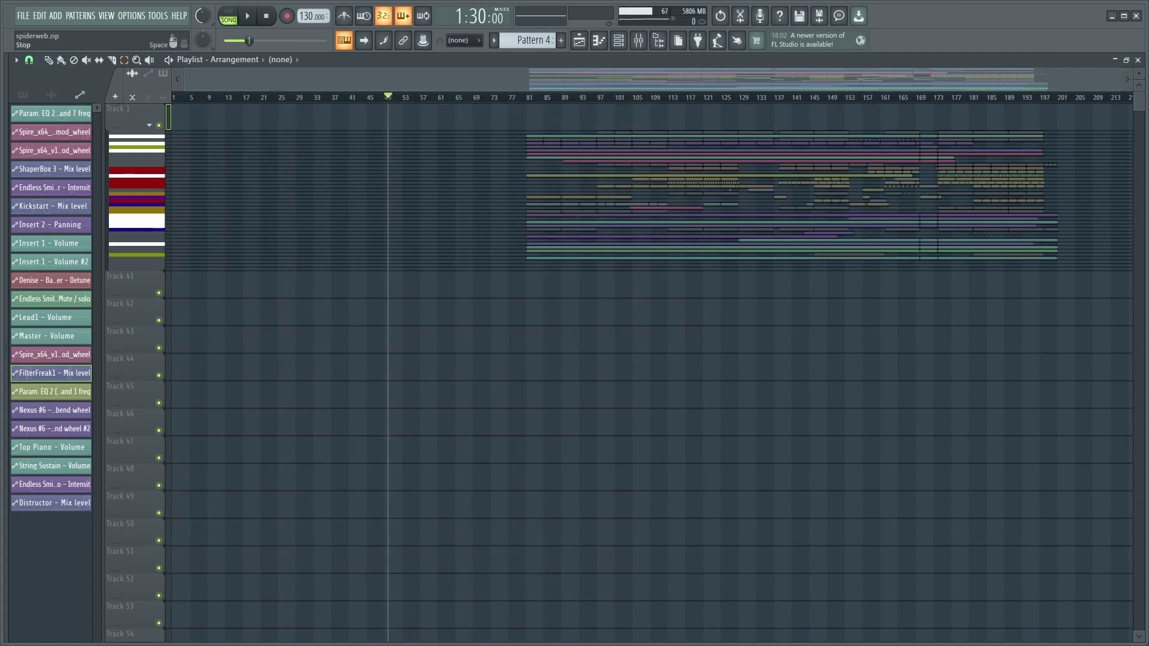
left_click(266, 17)
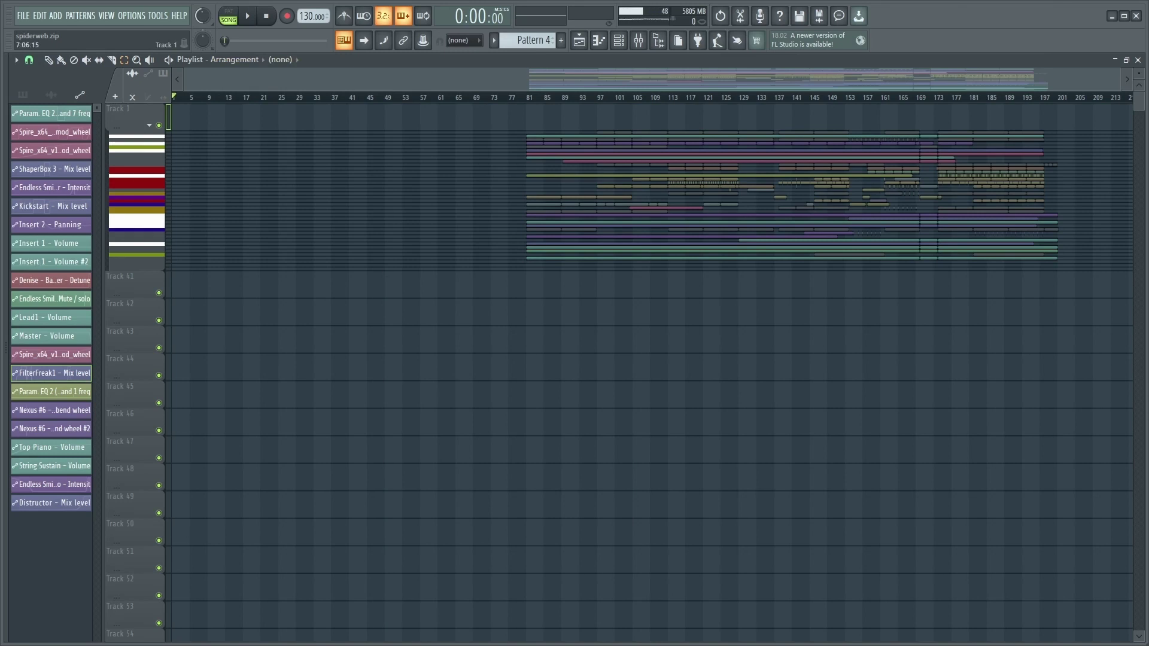
scroll(175, 144, "up", 3)
key("ctrl+v")
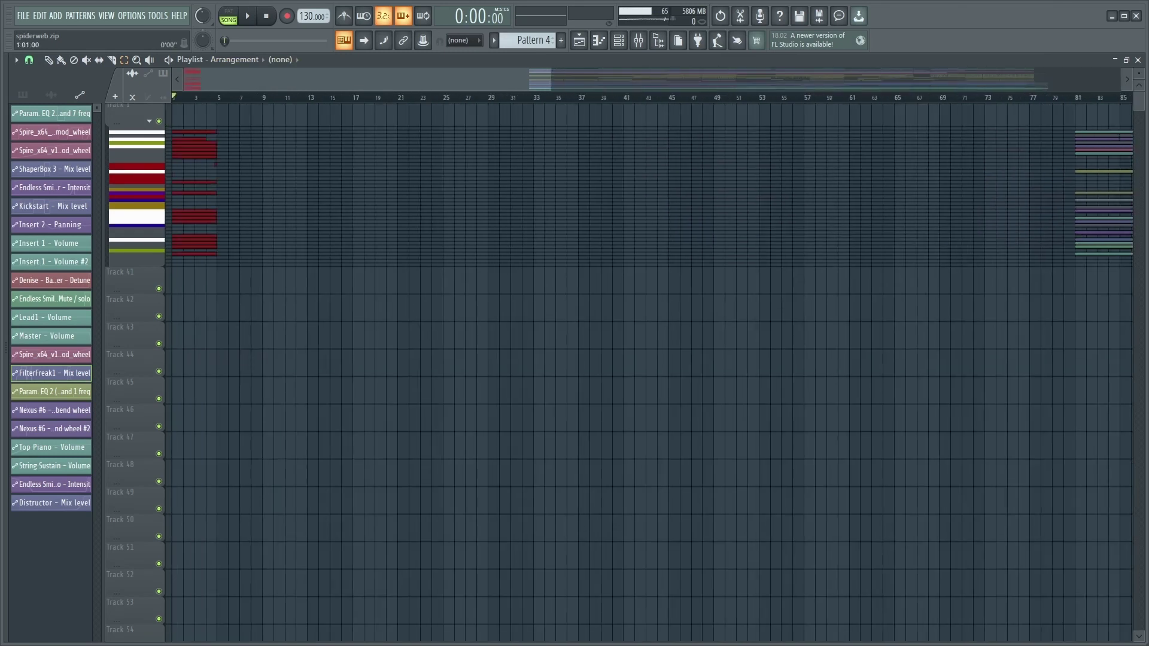
left_click(149, 121)
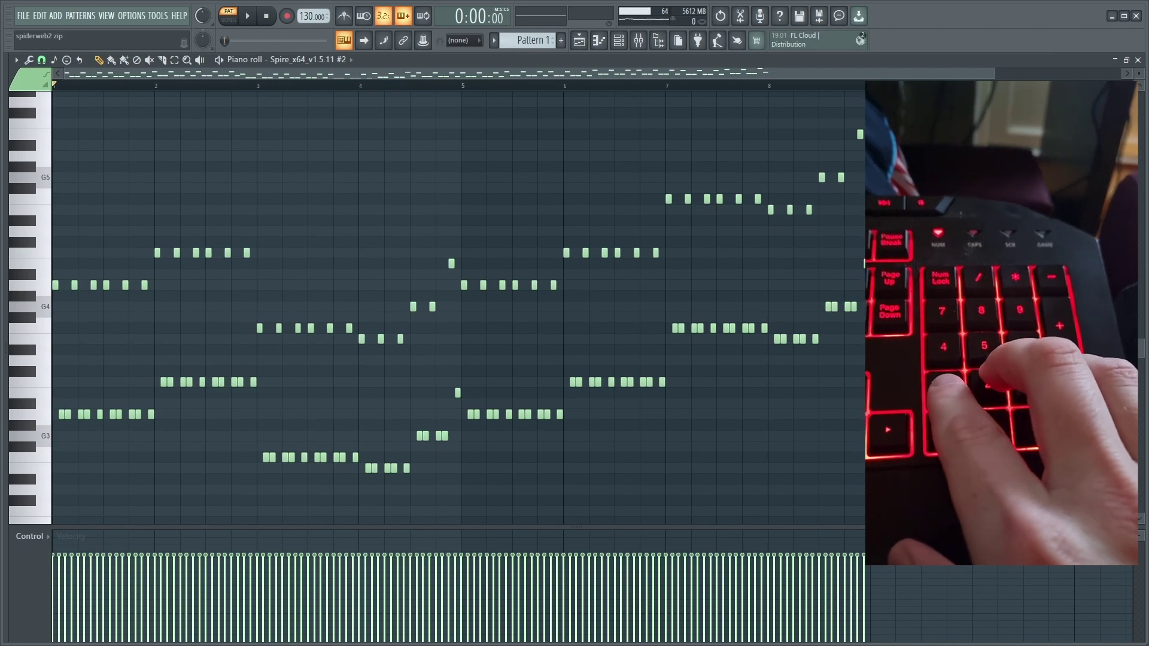
Step: Step through patterns 2 to 9 in the piano roll and return to Pattern 1
key("KP_2")
key("KP_3")
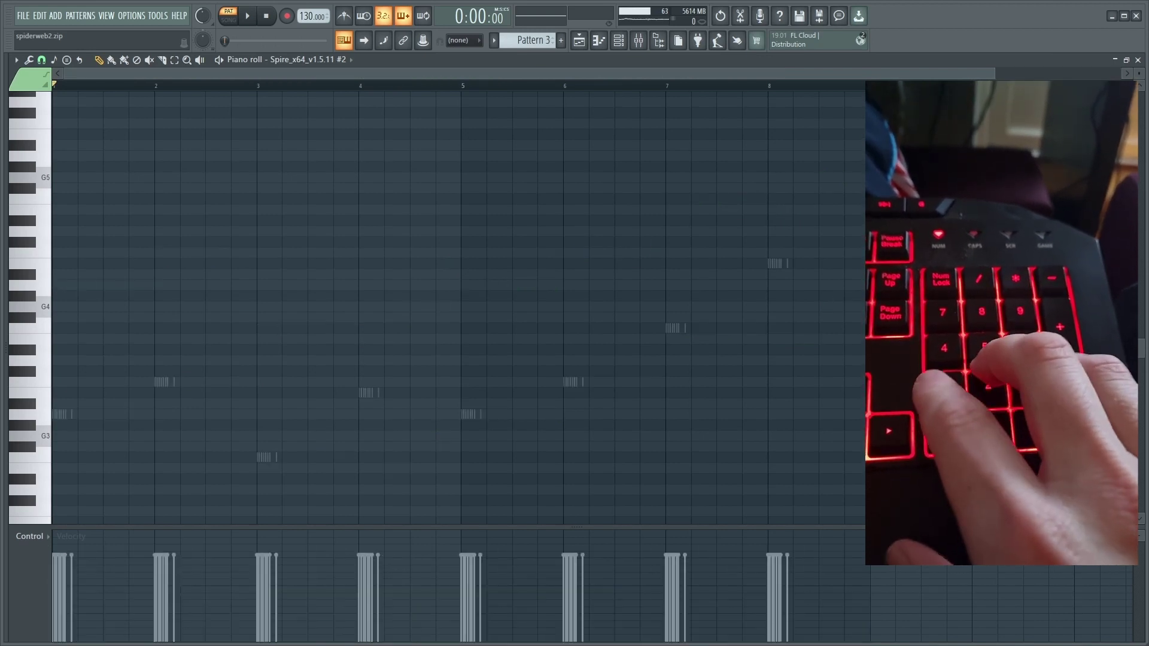
key("KP_4")
key("KP_5")
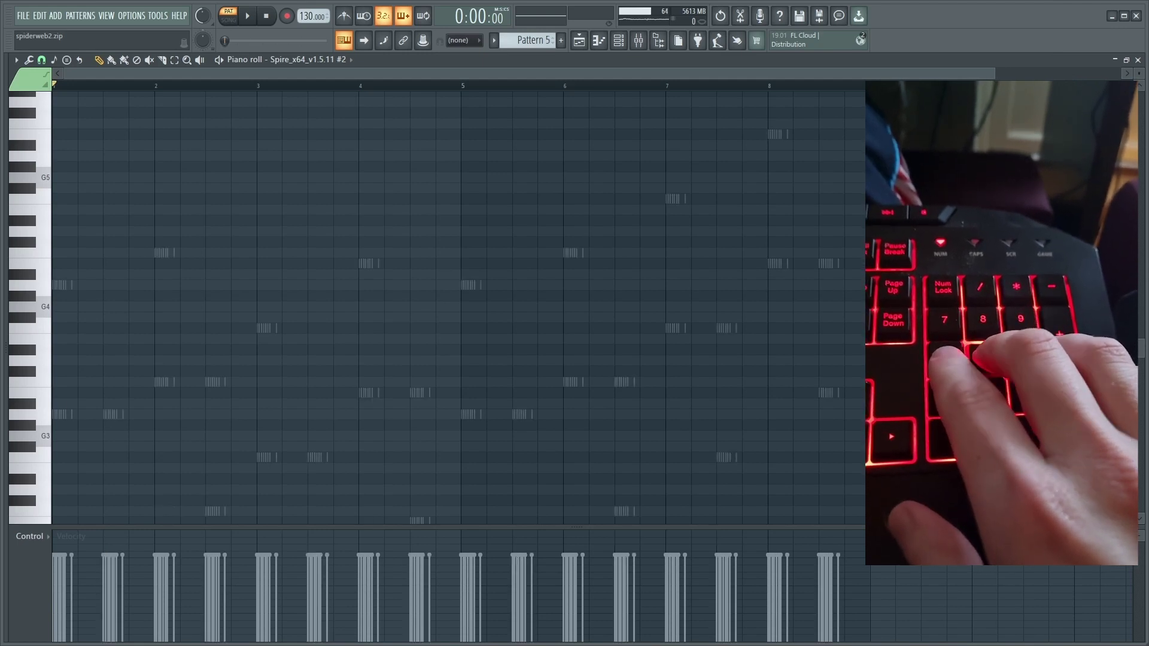
key("KP_6")
key("KP_7")
key("KP_8")
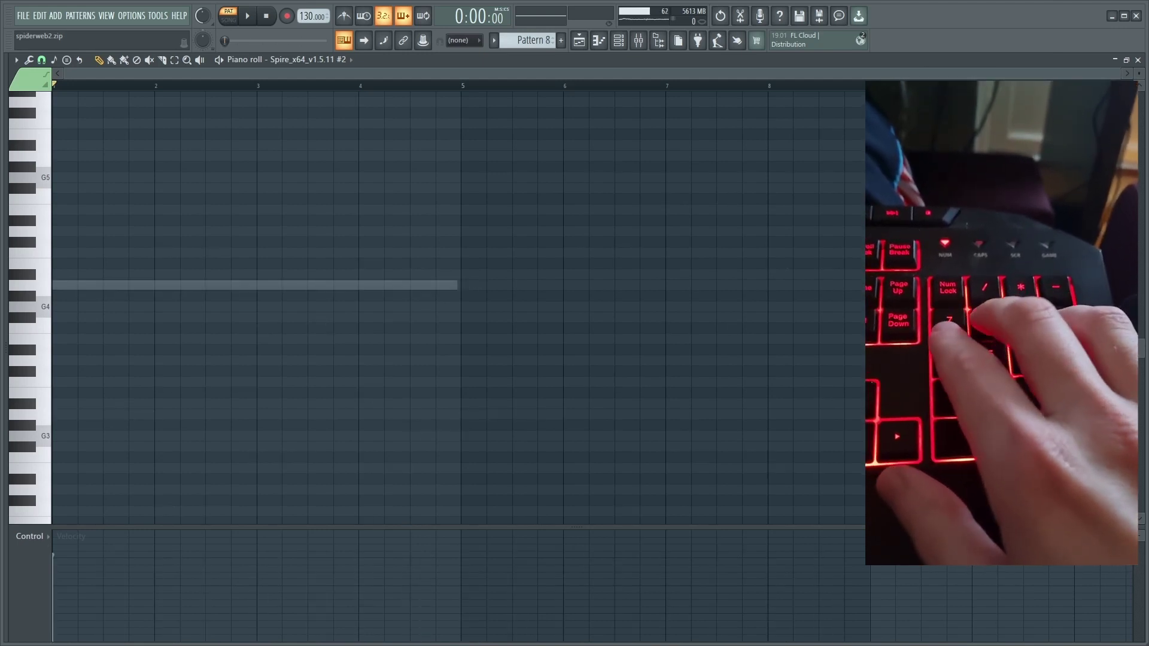
key("KP_9")
key("KP_3")
key("KP_2")
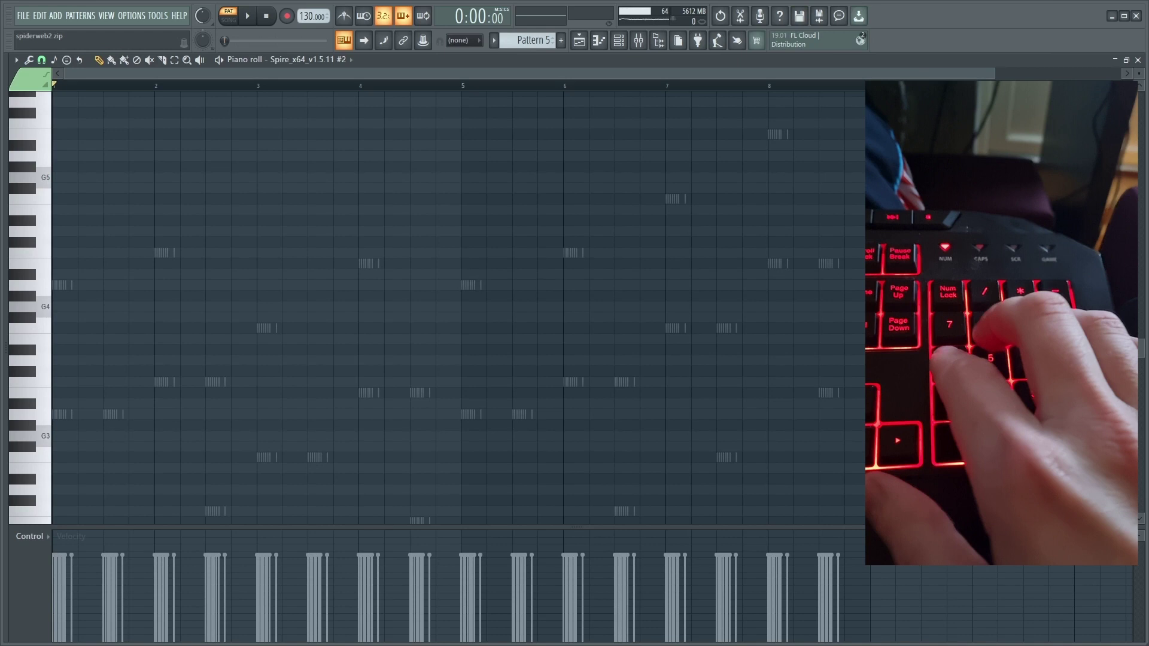
key("KP_1")
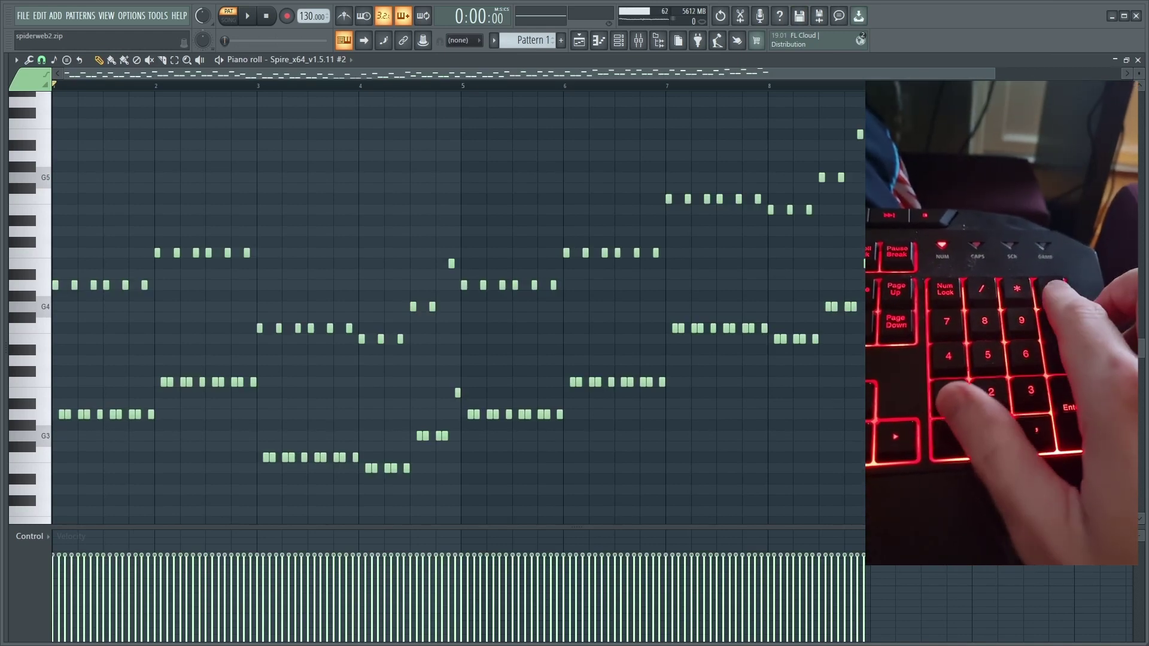
Step: Jump directly through Patterns 2 to 7 one after another in the piano roll
key("KP_2")
key("KP_3")
key("KP_4")
key("KP_5")
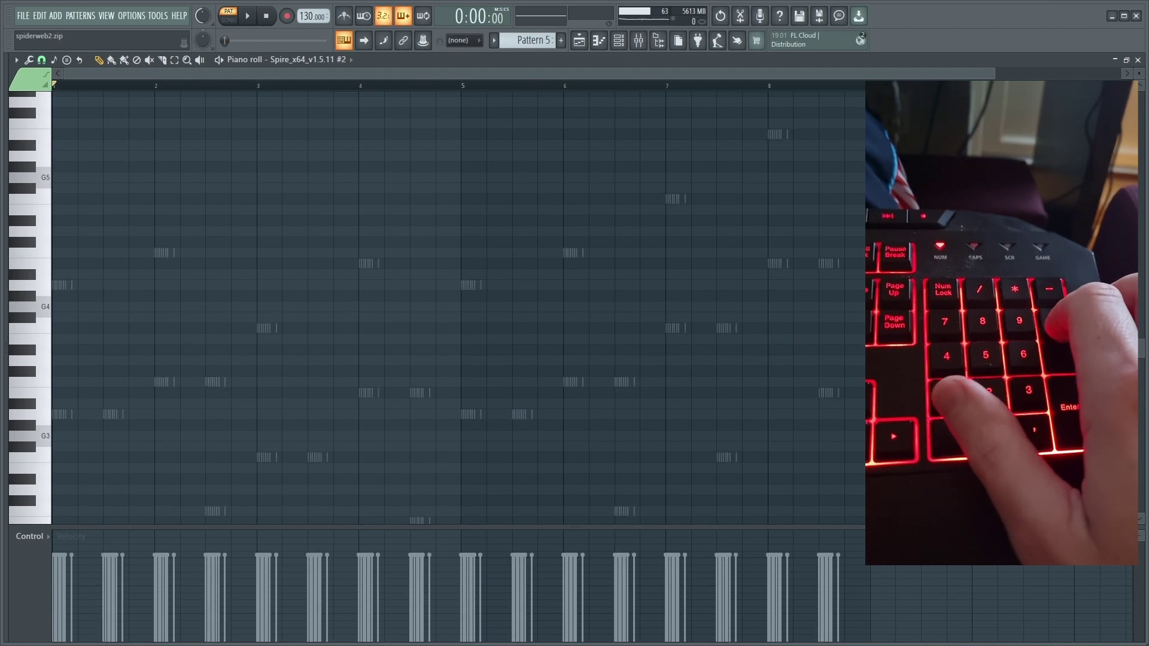
key("KP_6")
key("KP_7")
Step: Step forward one pattern at a time in the piano roll until Pattern 17 is selected
key("KP_Add")
key("KP_Add")
key("KP_Add")
key("KP_Add")
key("KP_Add")
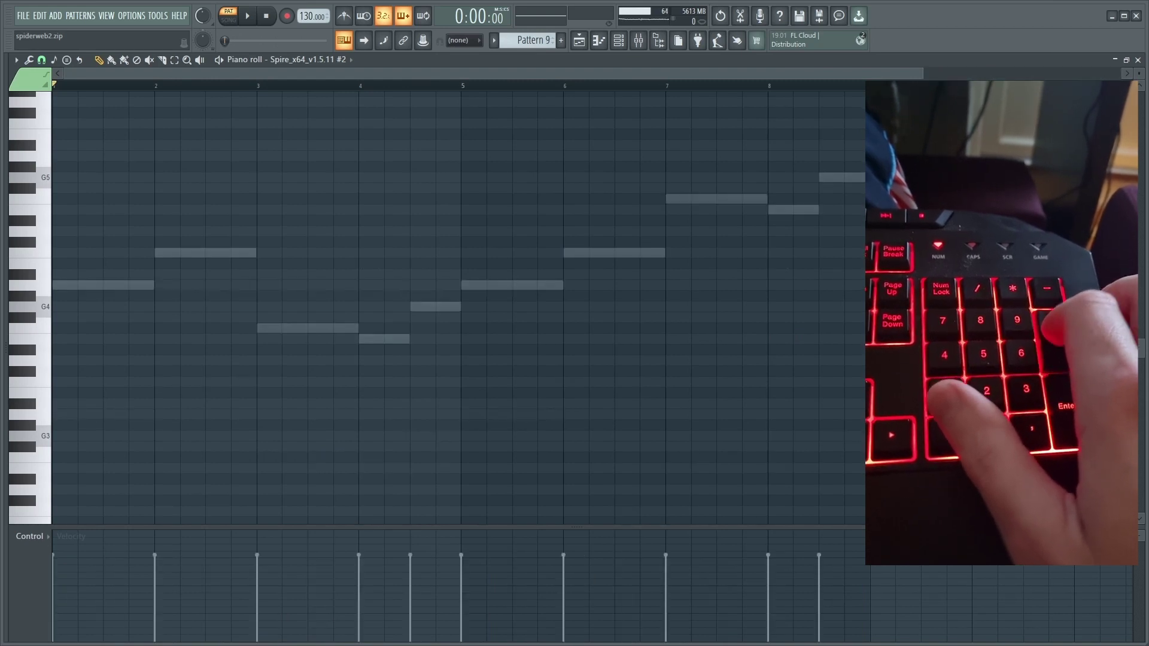
key("KP_Add")
key("KP_Add")
key("KP_Add")
key("KP_Add")
key("KP_Add")
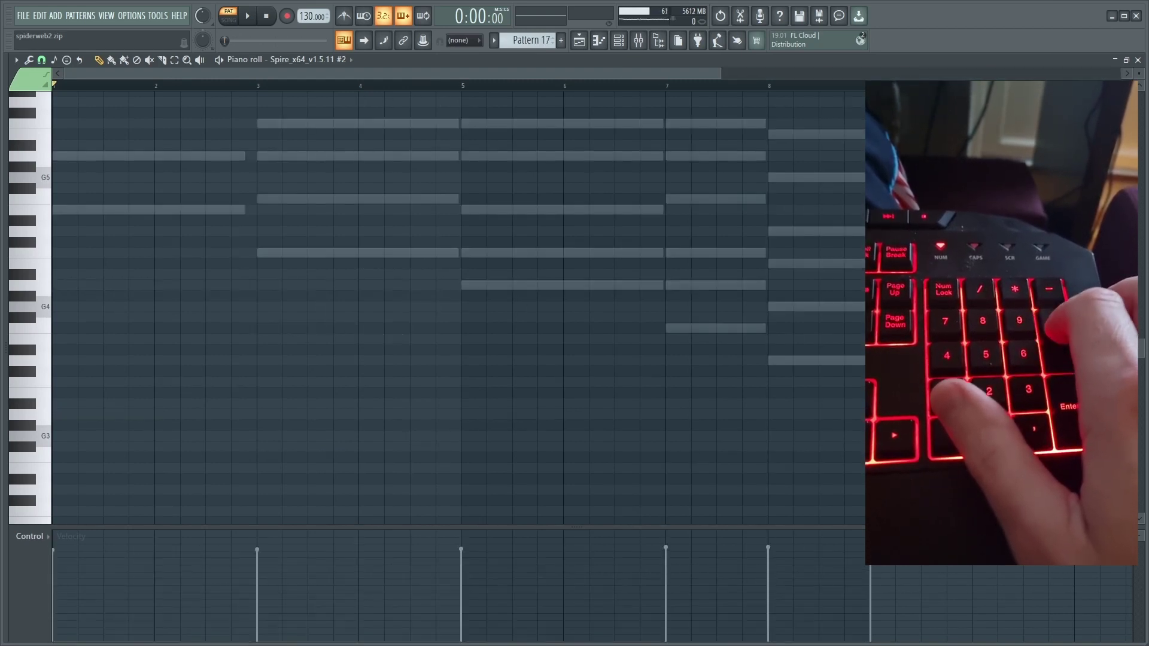
Step: Step back to Pattern 13 and forward again to select Pattern 16
key("KP_Subtract")
key("KP_Subtract")
key("KP_Subtract")
key("KP_Subtract")
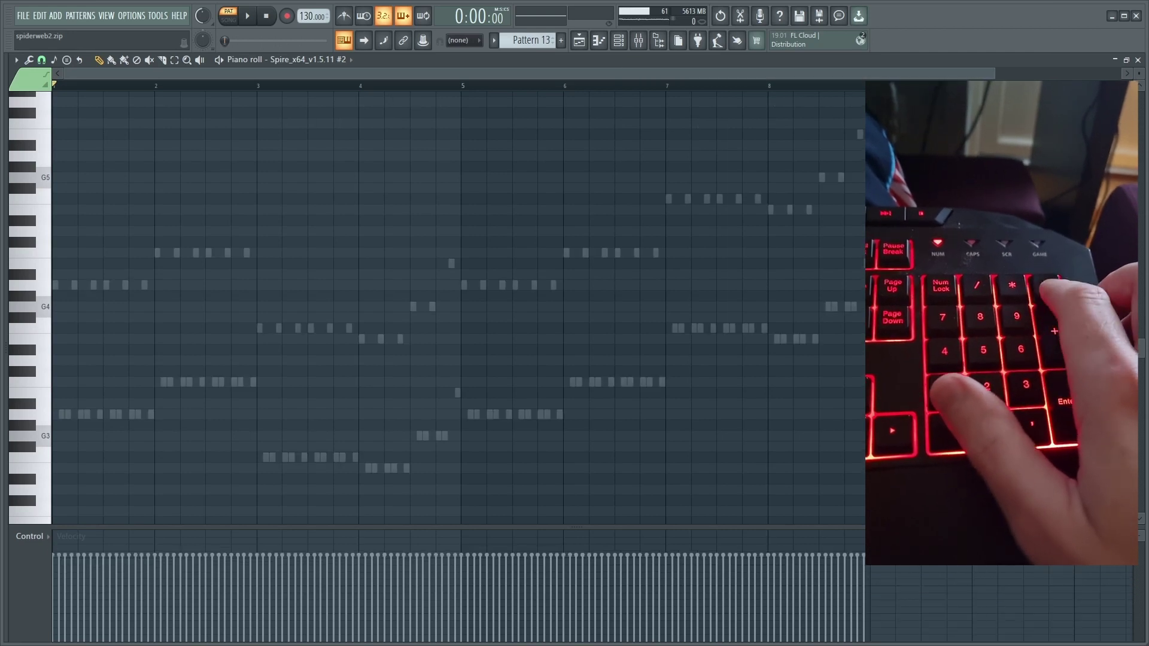
key("KP_Add")
key("KP_Add")
key("KP_Add")
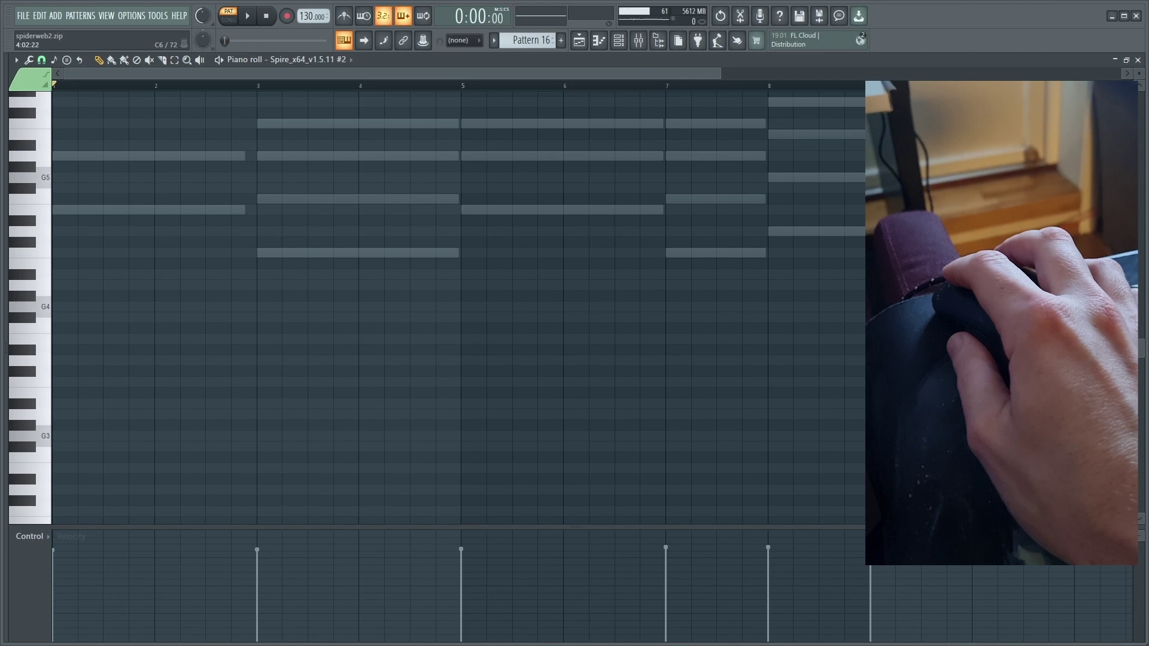
Step: Switch the piano roll to the channel that owns Pattern 16's ghost notes, Spire_x64_v1.5.11 #7, and show its higher notes
right_click(373, 124)
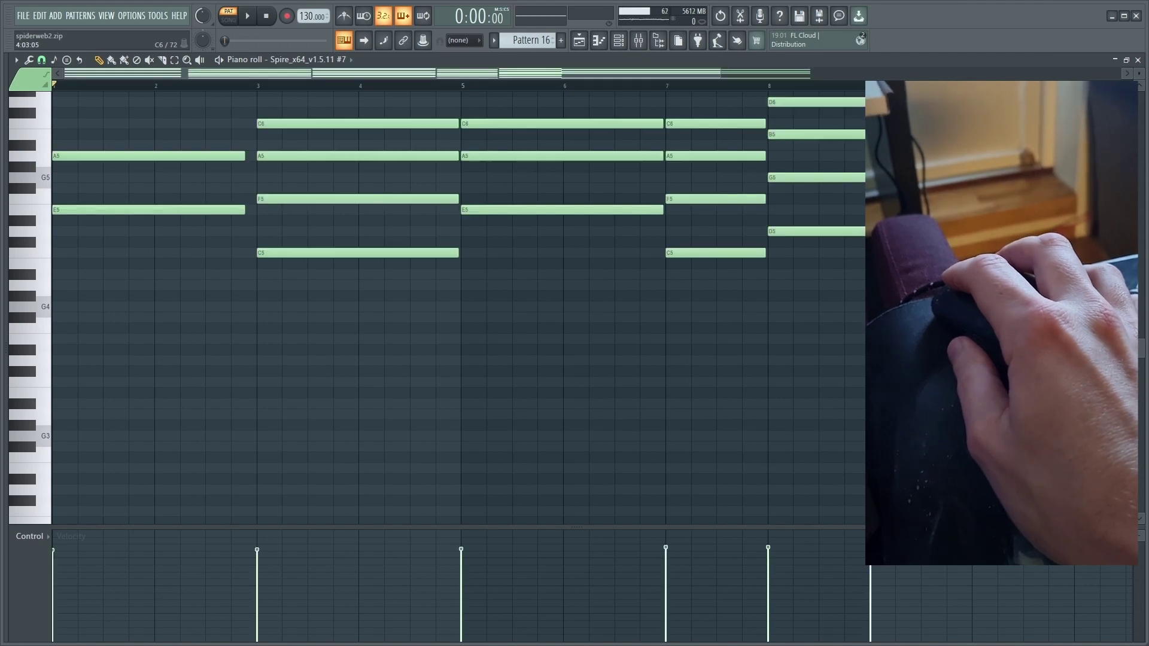
scroll(358, 242, "up", 3)
scroll(455, 300, "up", 5)
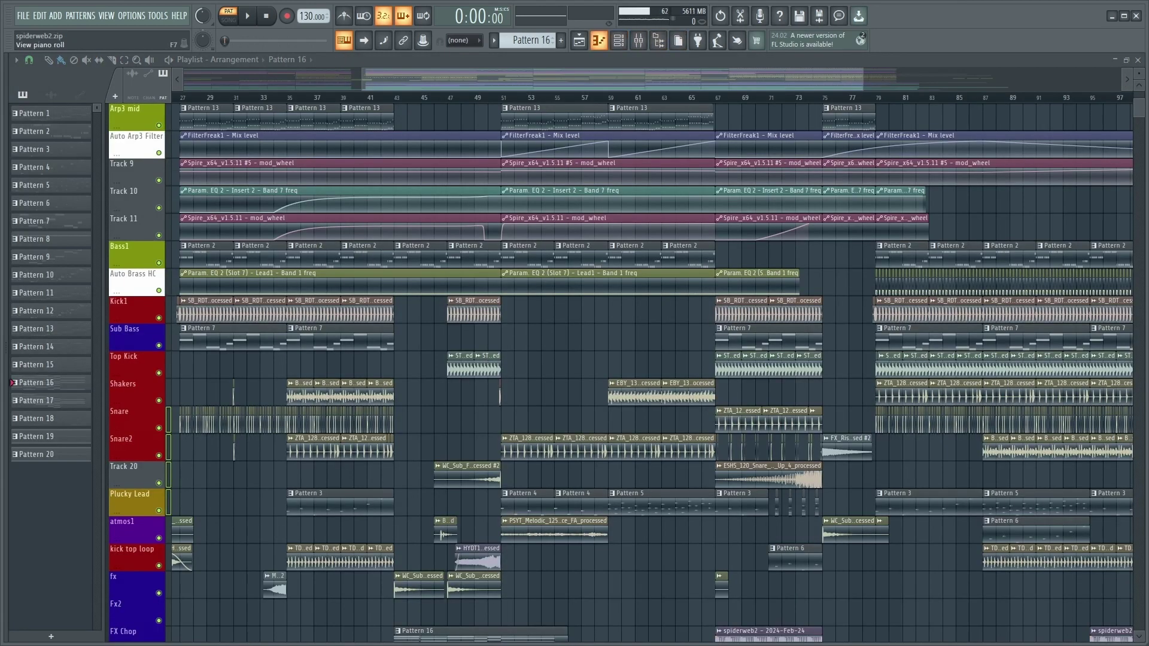
Step: Switch from the playlist to the piano roll and back, return to the piano roll, and show the channel rack
left_click(599, 40)
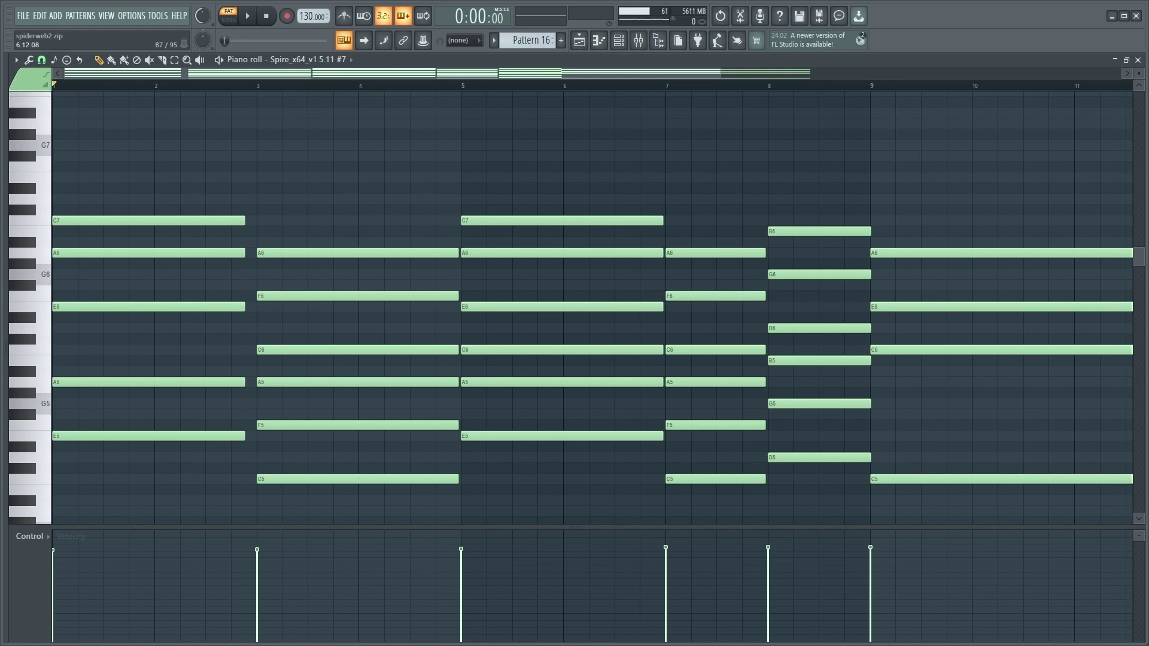
key("F5")
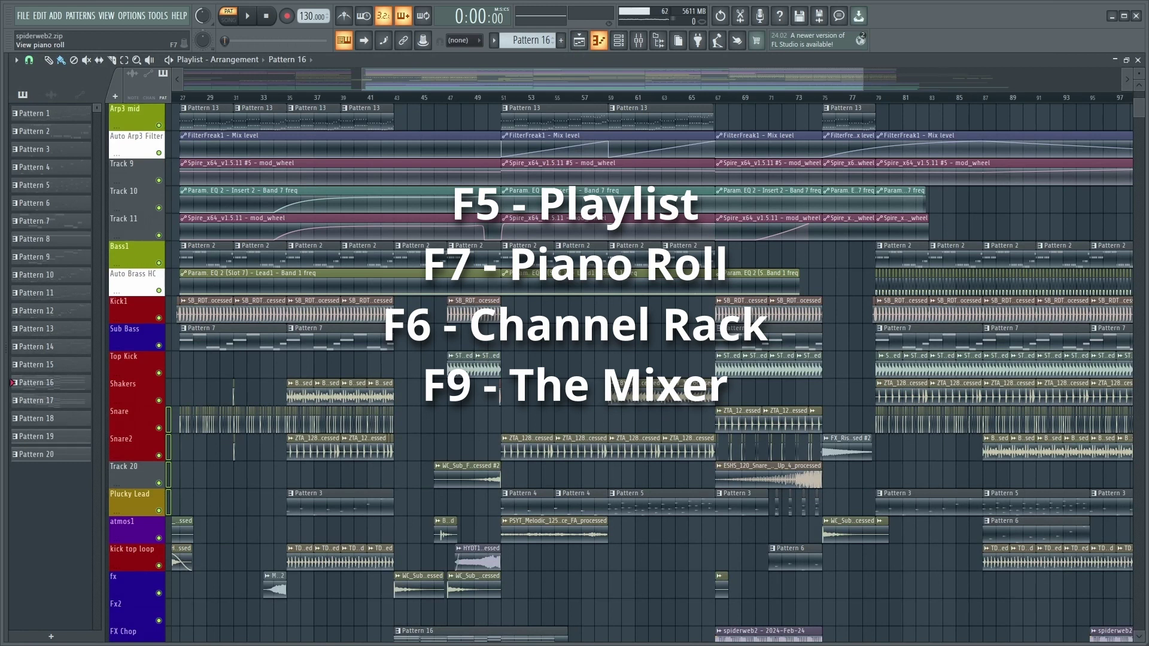
key("F7")
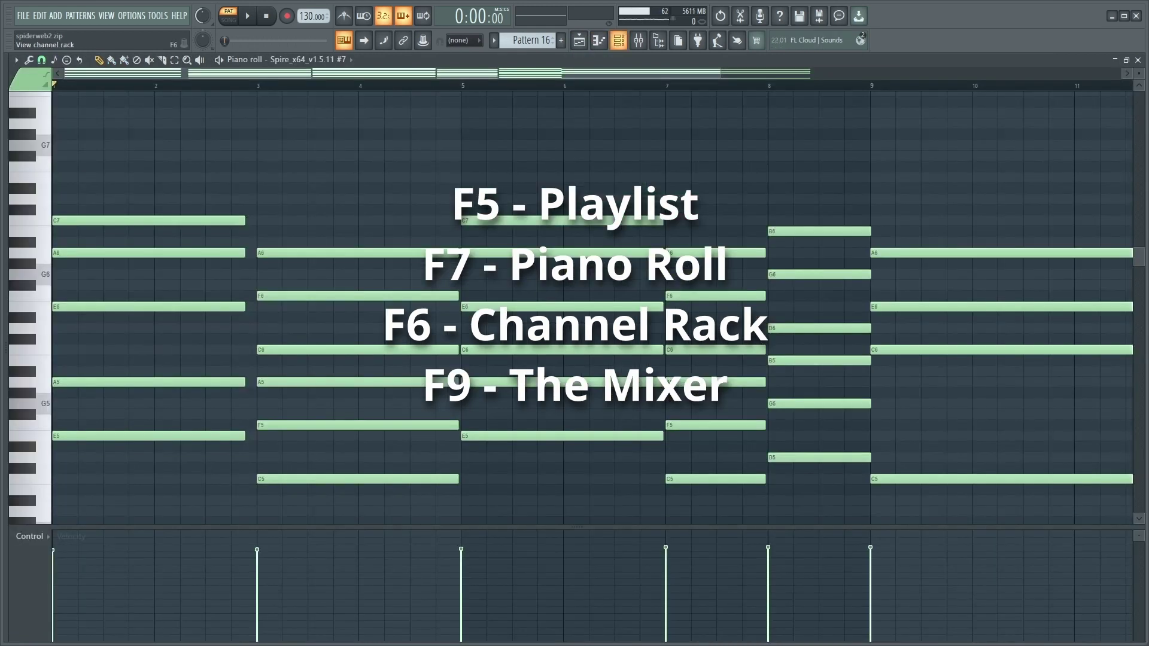
left_click(619, 40)
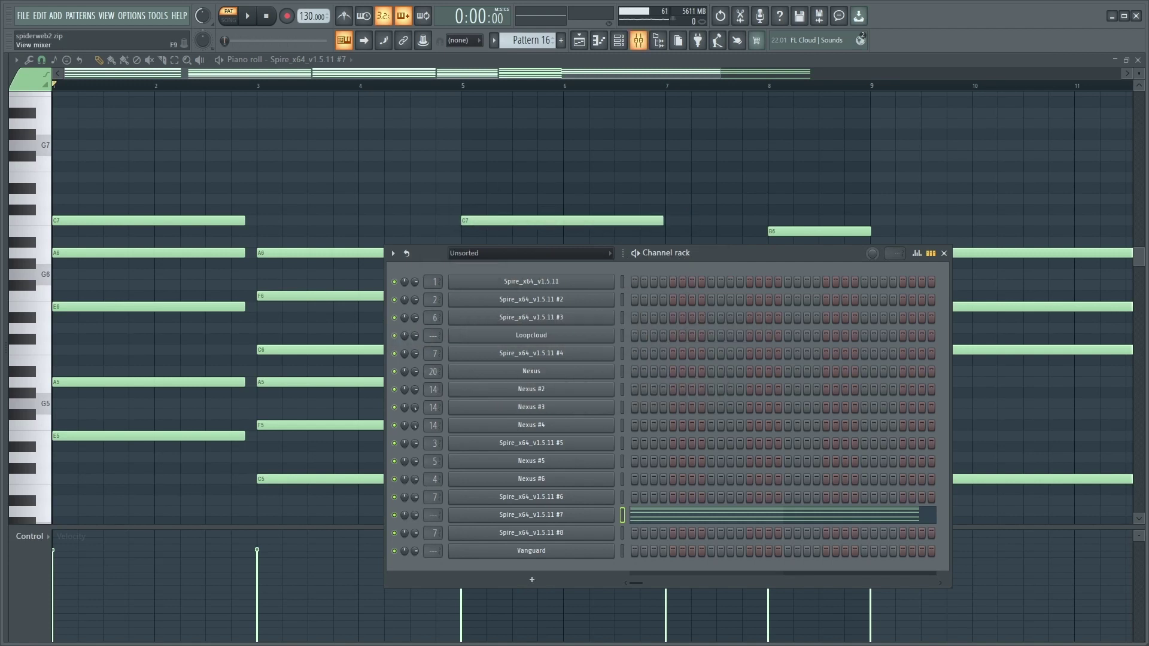
Step: Open the mixer and reset the volume fader of Insert 27 to its default value
left_click(639, 40)
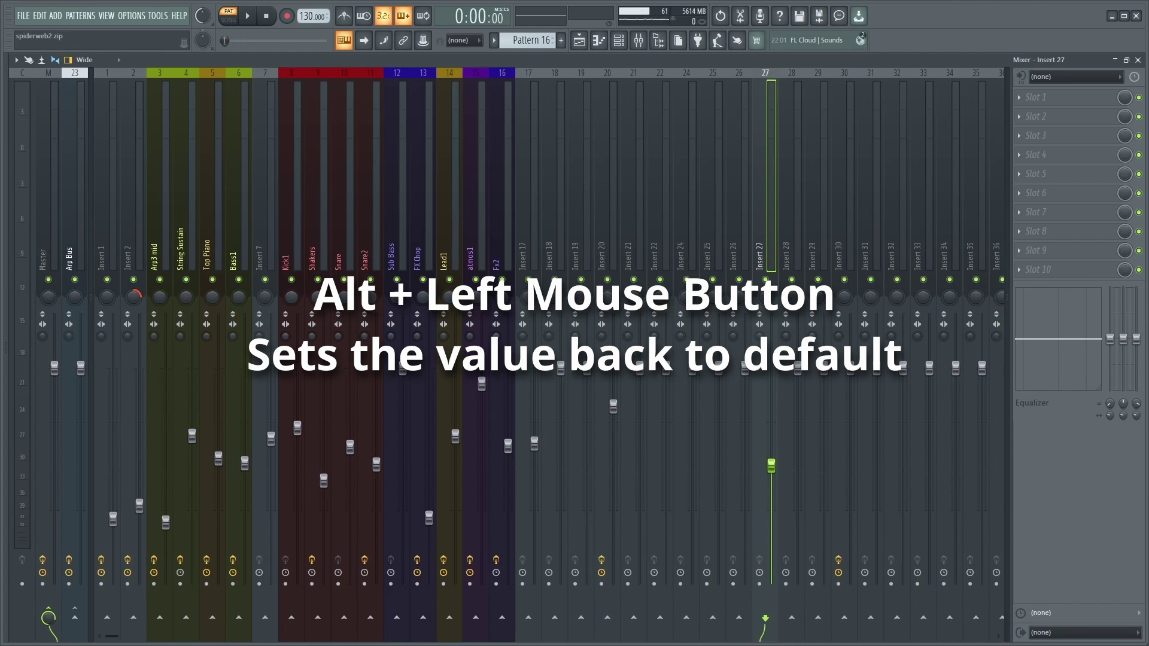
left_click(772, 466, "alt")
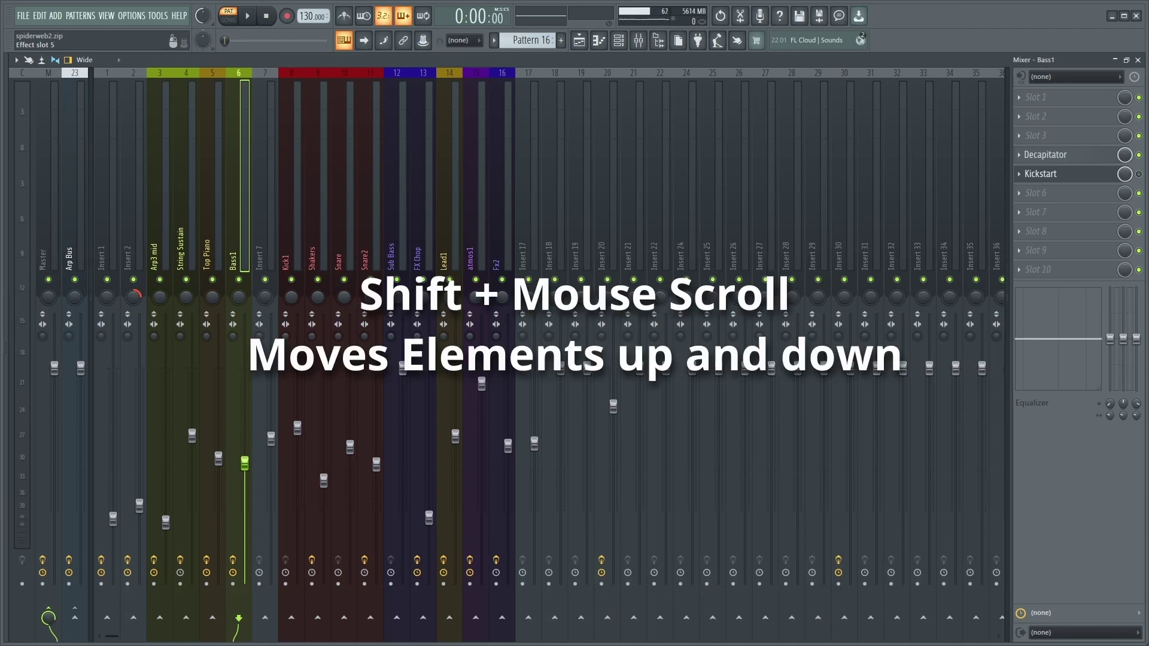
Step: Move the Kickstart effect above Decapitator on the Bass1 mixer track and back below it, twice
scroll(1054, 173, "up", 1)
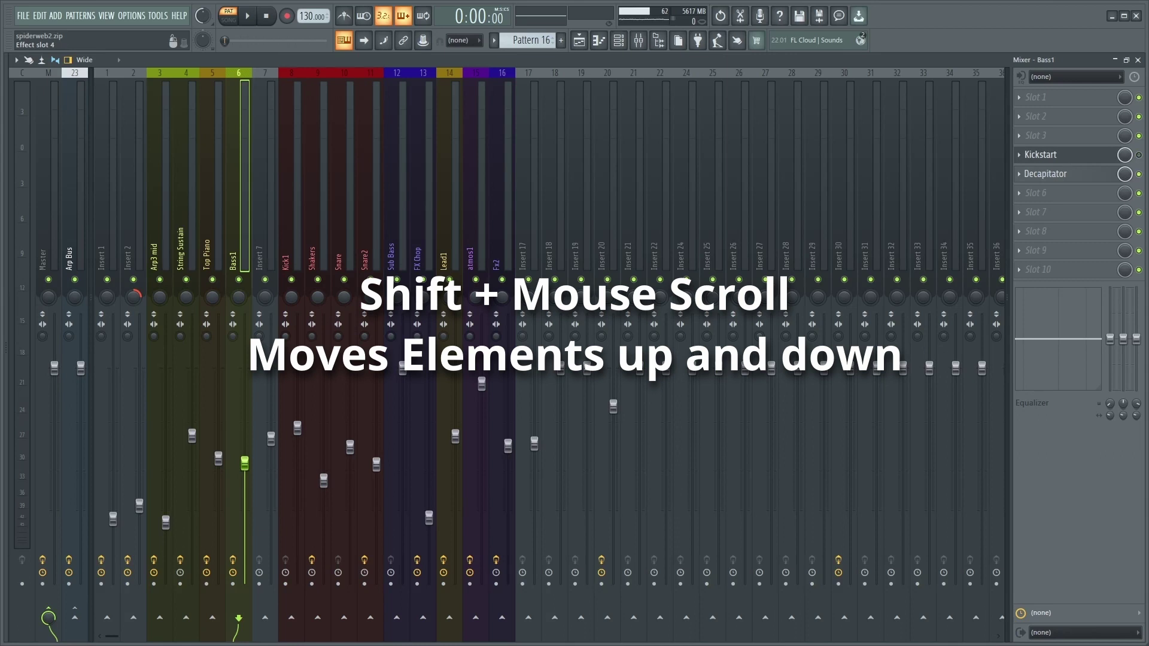
scroll(1054, 156, "down", 1)
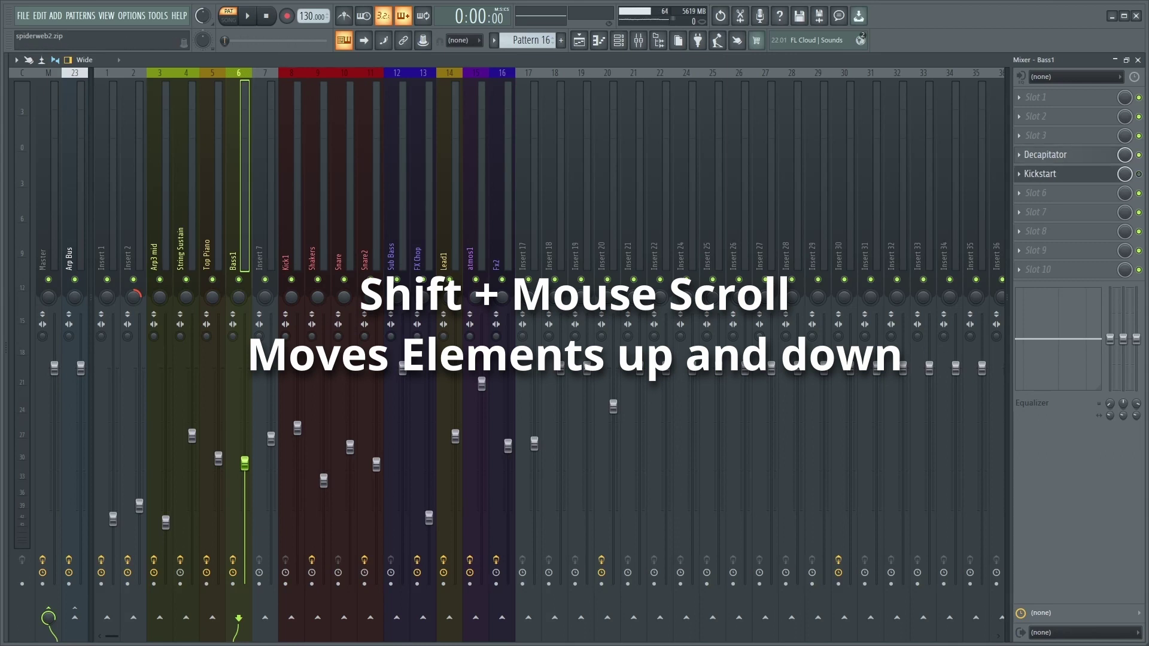
scroll(424, 180, "up", 1)
scroll(397, 180, "down", 1)
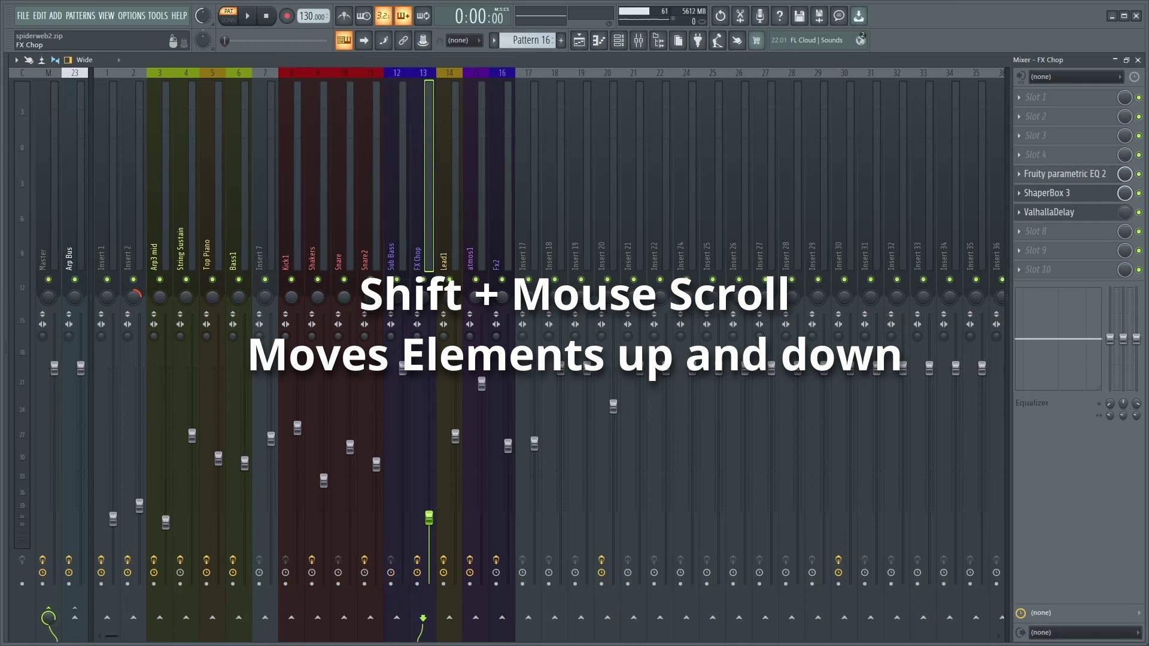
Step: Switch from the mixer back to the playlist arrangement
left_click(579, 40)
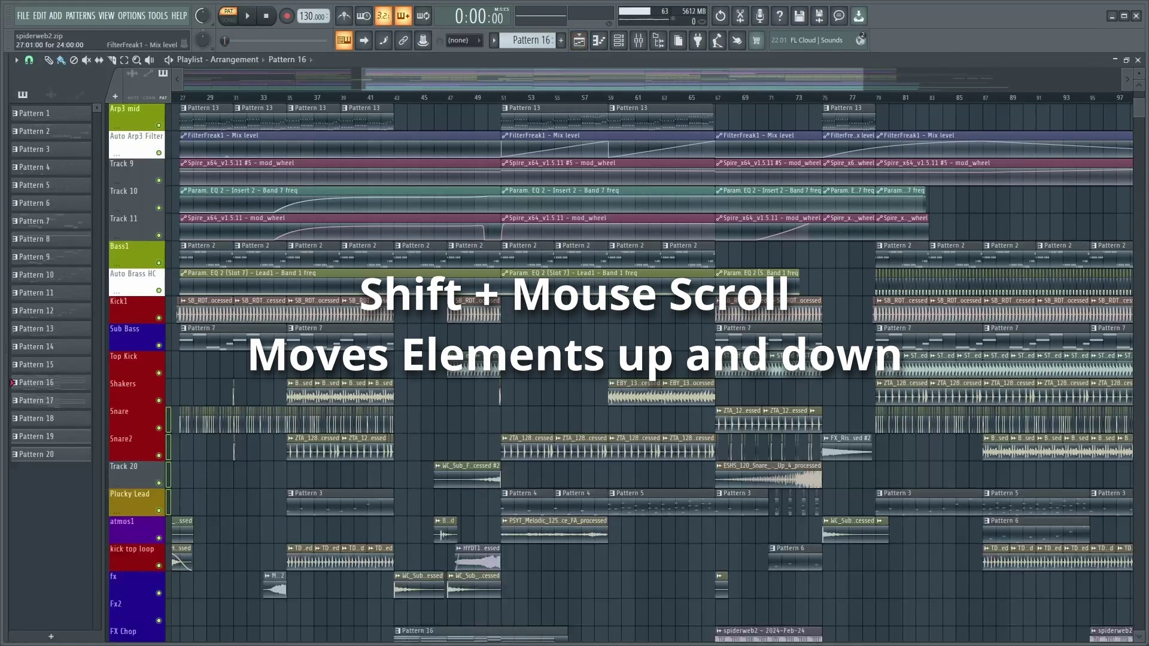